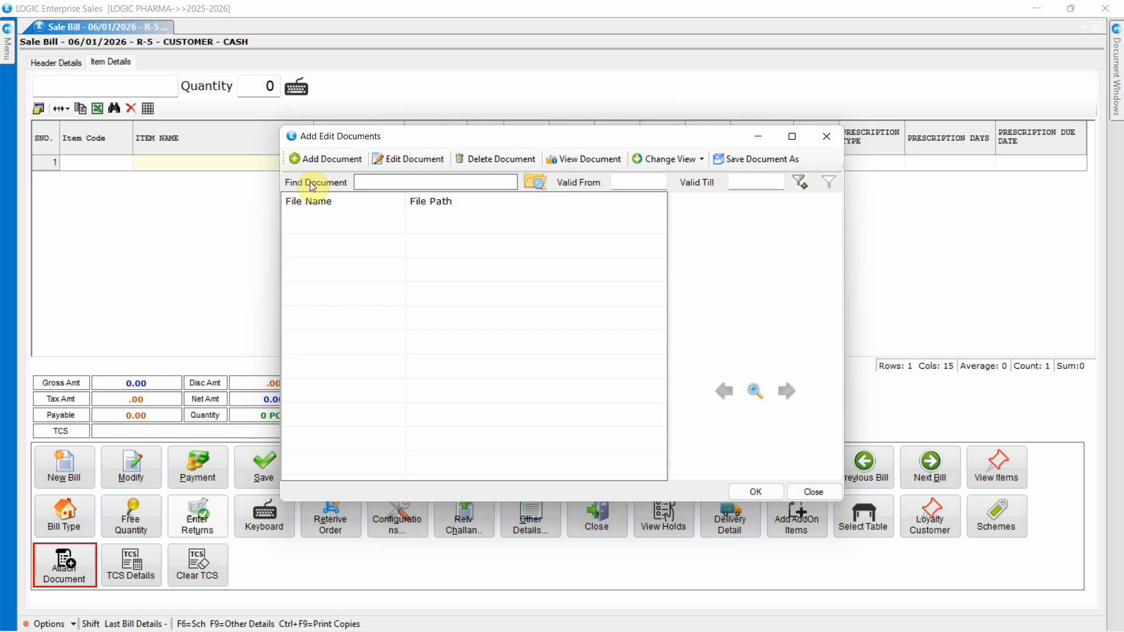
# Step: Start adding a document to the bill and attach the PART 1 image from the LOGIC\DOC folder
pyautogui.click(316, 159)
pyautogui.click(335, 192)
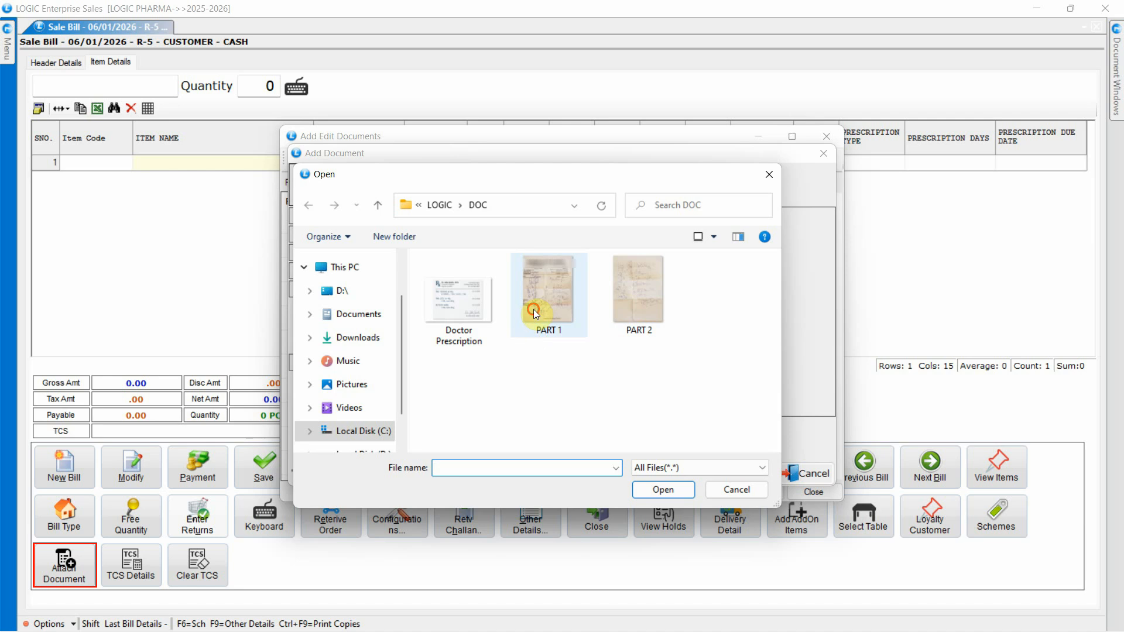
pyautogui.click(521, 316)
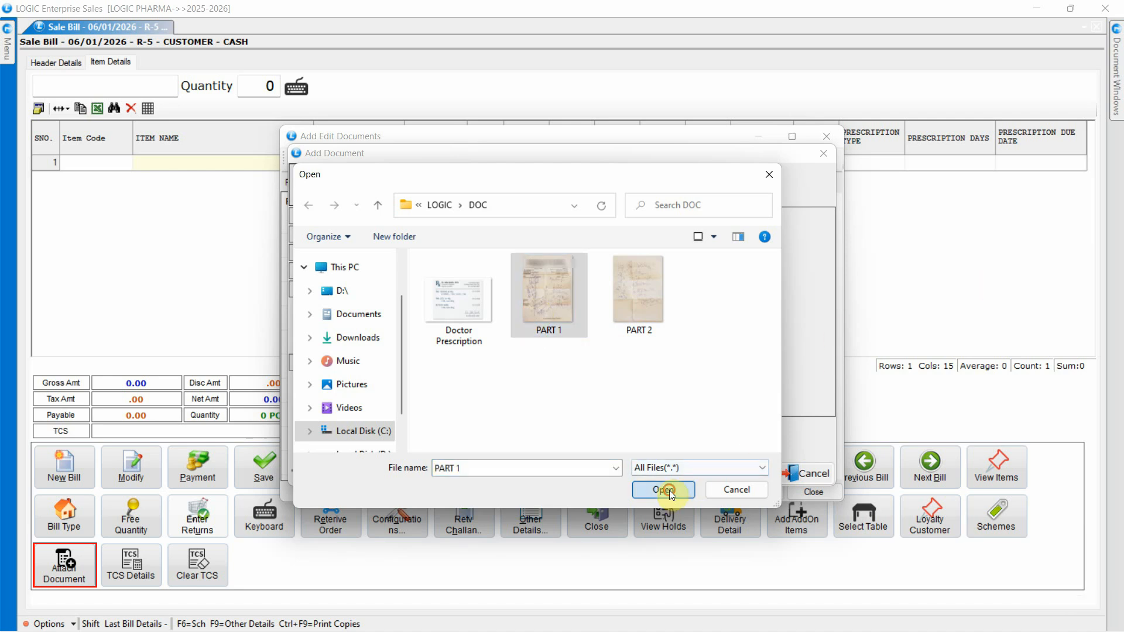
pyautogui.click(668, 491)
# Step: Title the document as the named doctor's prescription and set its validity from 06/01/2026 till 21/01/2026
pyautogui.click(429, 238)
pyautogui.write('Doctor Inderjeet Prescription')
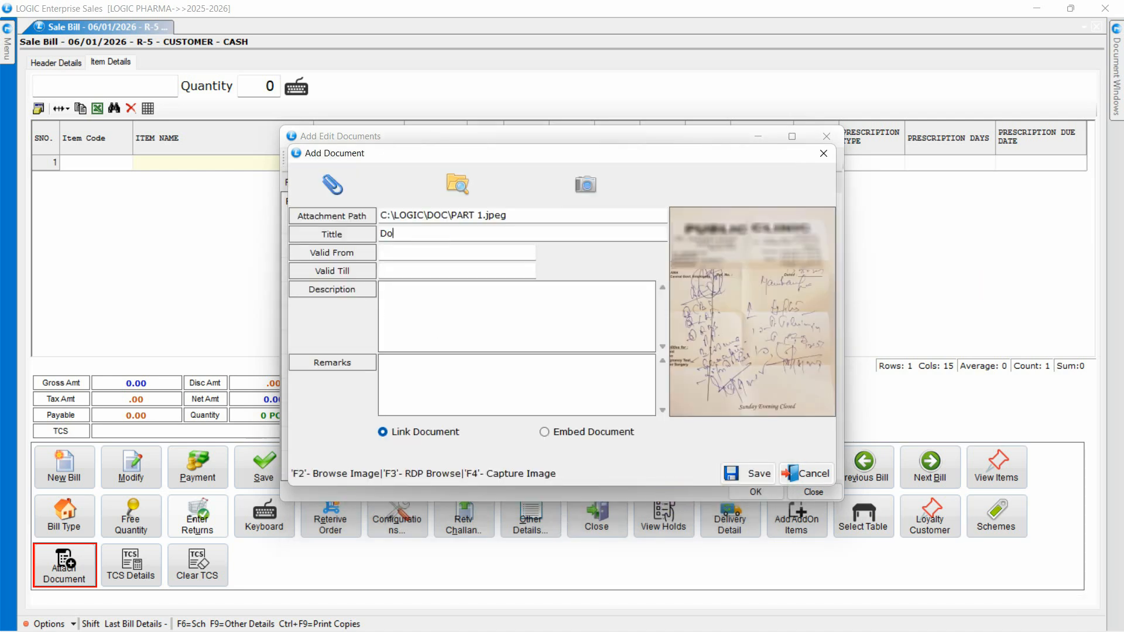
pyautogui.press('Tab')
pyautogui.write('06/01/2026')
pyautogui.press('Tab')
pyautogui.write('21/01/2026')
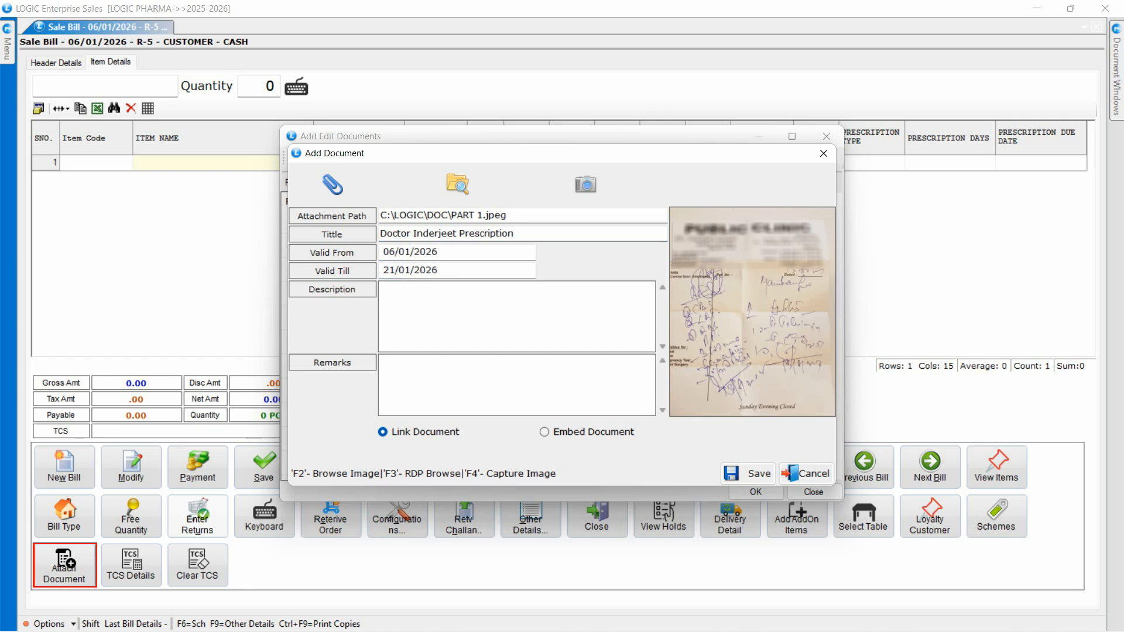
# Step: Examine the camera selection, picture-taking and camera settings options for capturing a document image, then return to the document details
pyautogui.click(597, 192)
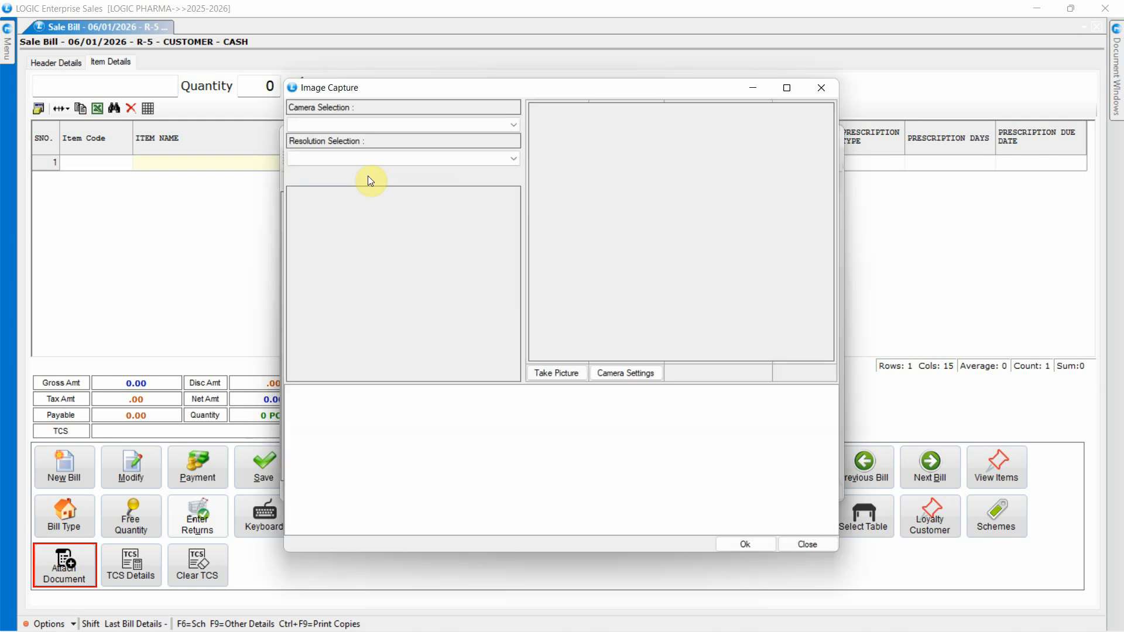
pyautogui.click(357, 126)
pyautogui.click(357, 127)
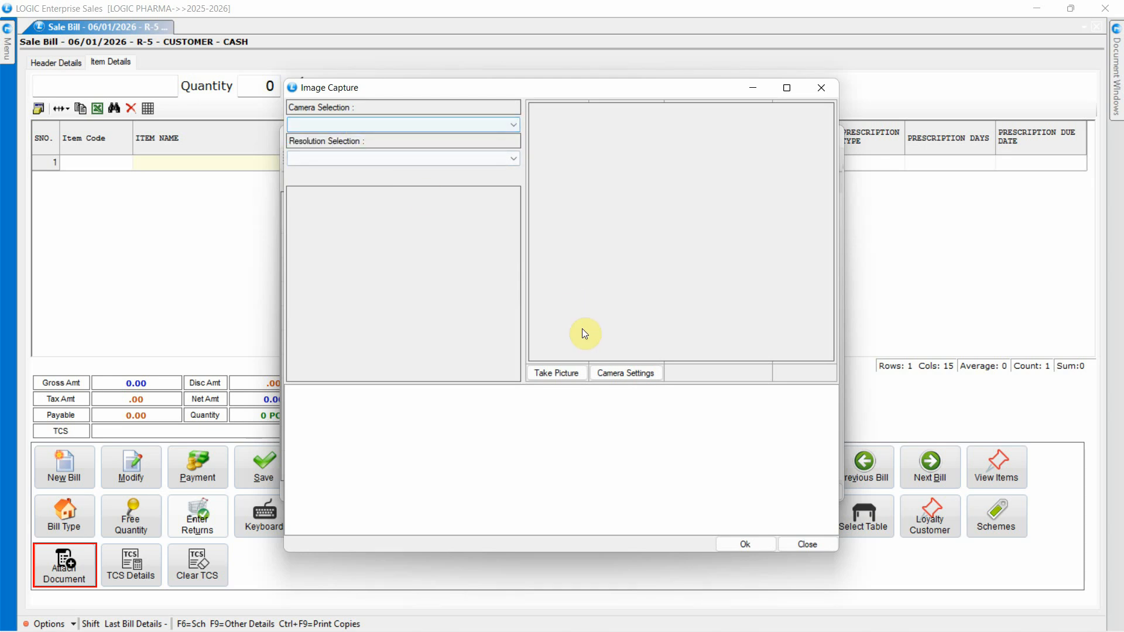
pyautogui.click(572, 363)
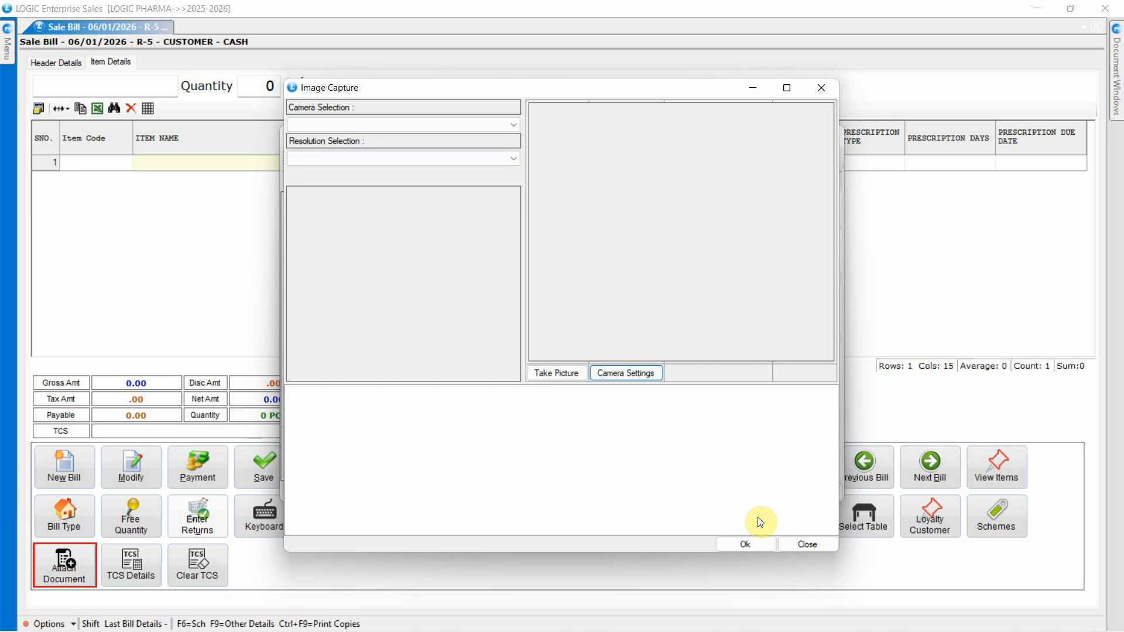
pyautogui.click(746, 544)
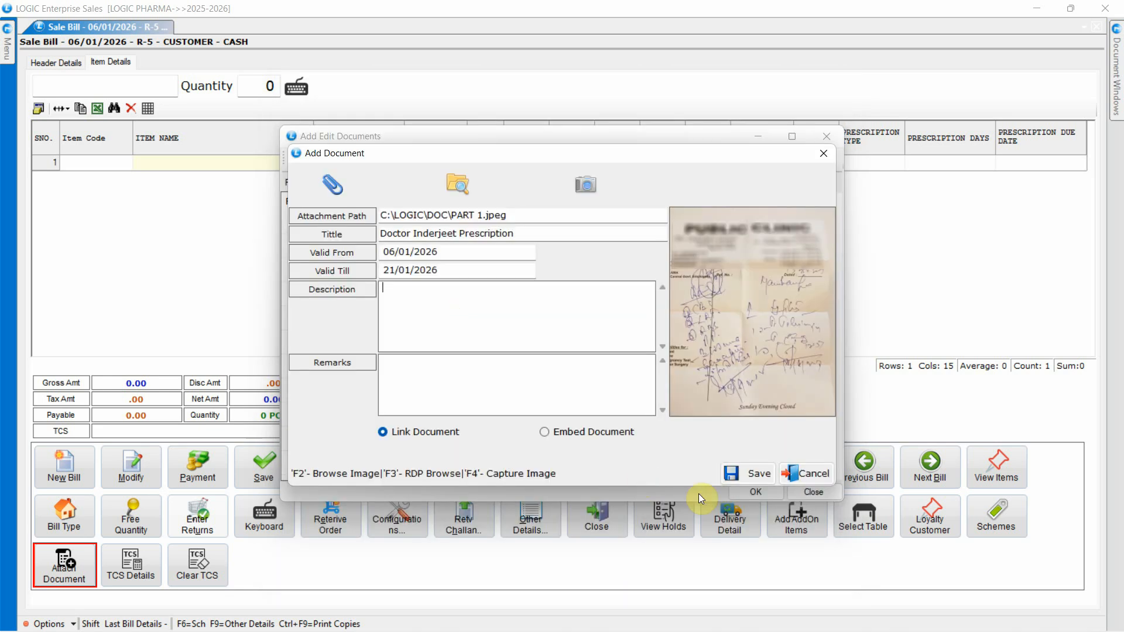
# Step: Save the PART 1 document entry as a linked file, check its list details, and confirm the bill's attachments
pyautogui.click(754, 478)
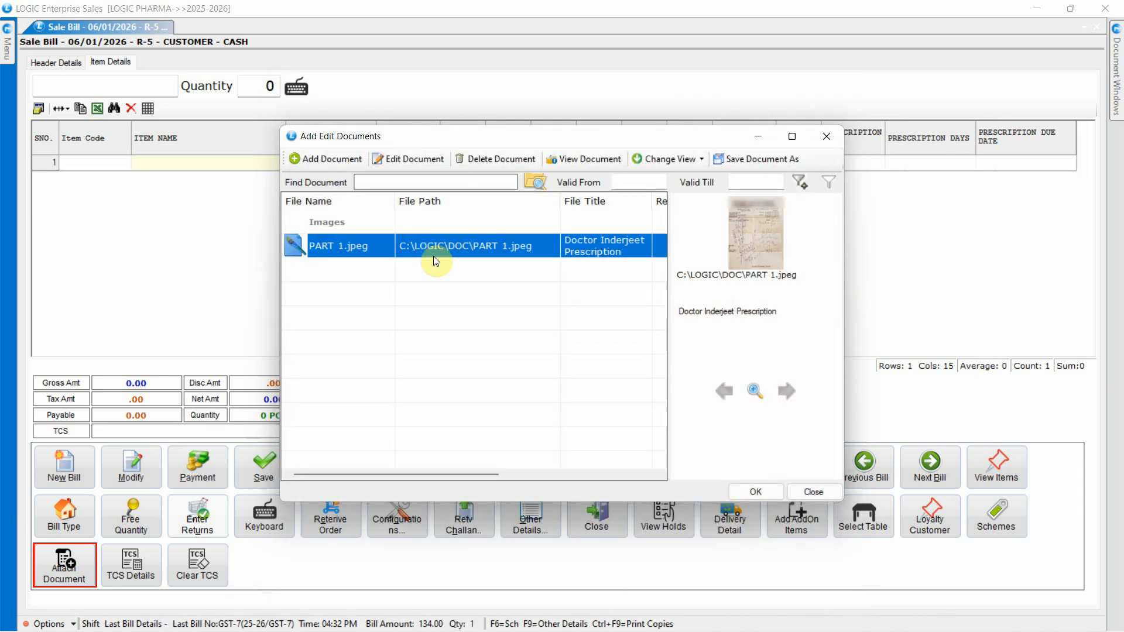
pyautogui.moveTo(436, 476); pyautogui.dragTo(411, 454)
pyautogui.click(752, 492)
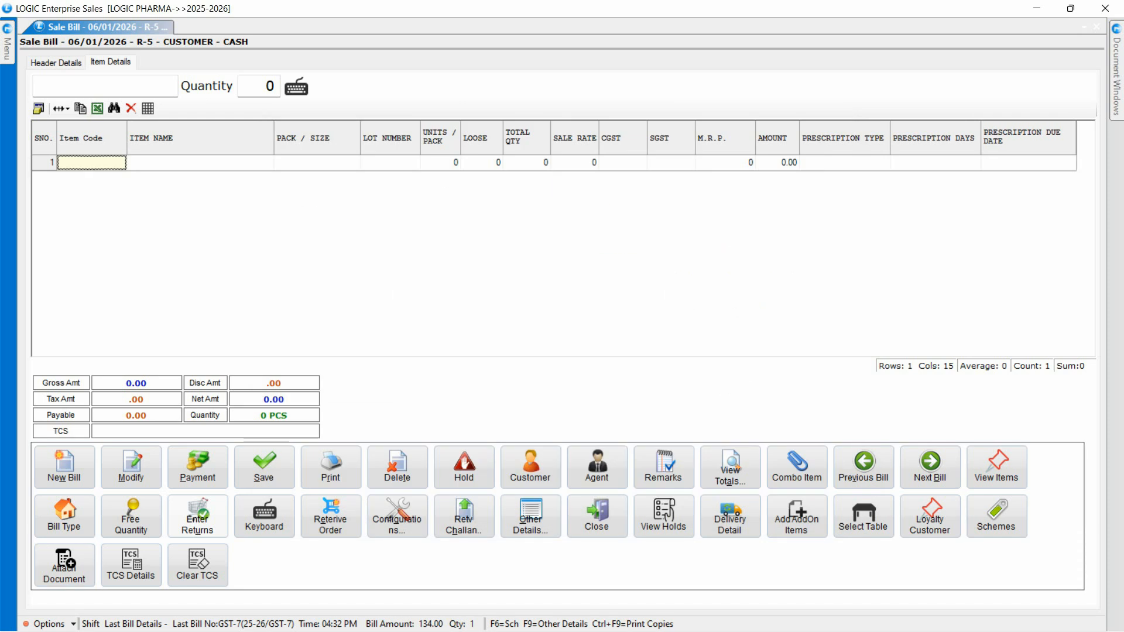
# Step: Add item ABC8 (TELVIN 40 MG) to the first bill row with a total quantity of 10
pyautogui.write('ABC8')
pyautogui.press('Return')
pyautogui.press('Return')
pyautogui.press('Return')
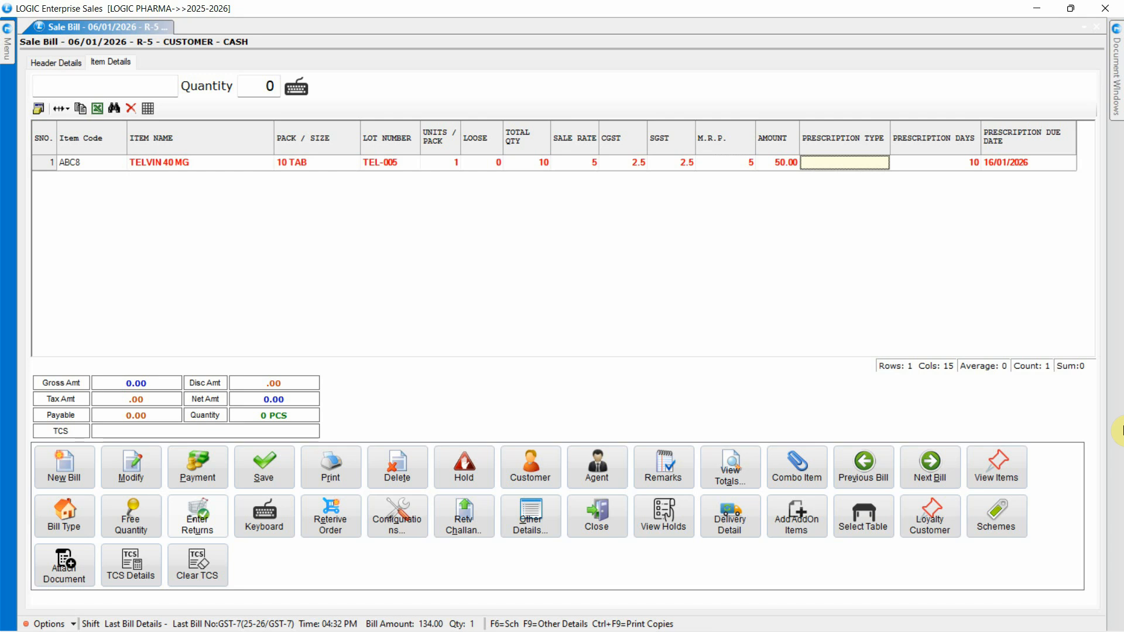
# Step: Set the prescription type of TELVIN 40 MG to OD, keeping 10 prescription days and the due date 16/01/2026
pyautogui.click(881, 162)
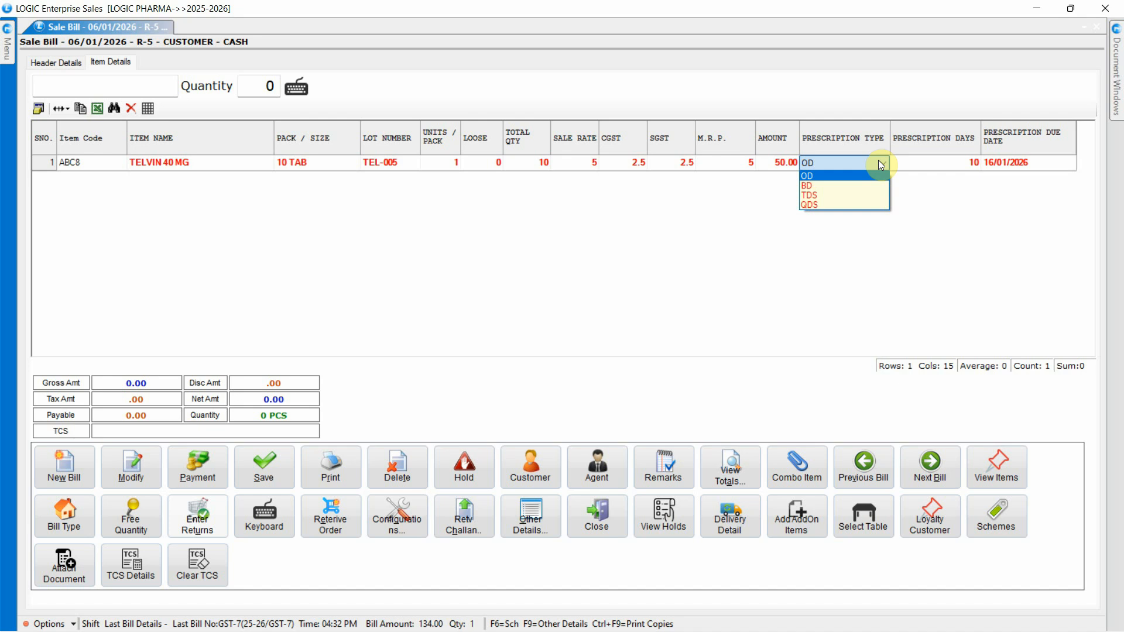
pyautogui.click(862, 179)
pyautogui.press('Return')
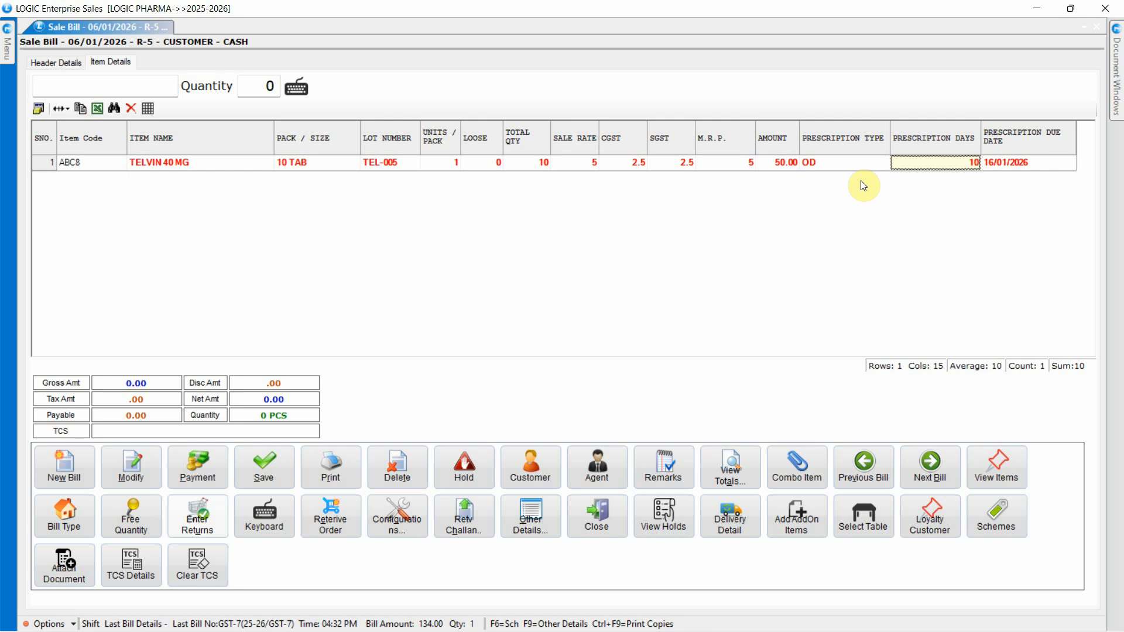
pyautogui.press('Return')
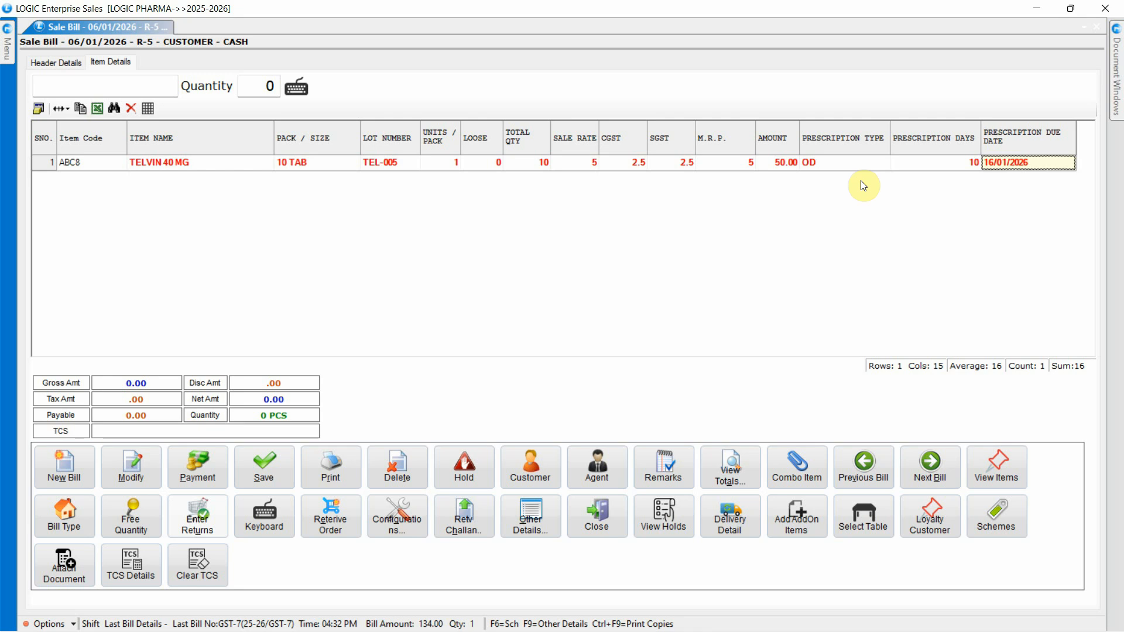
pyautogui.press('Return')
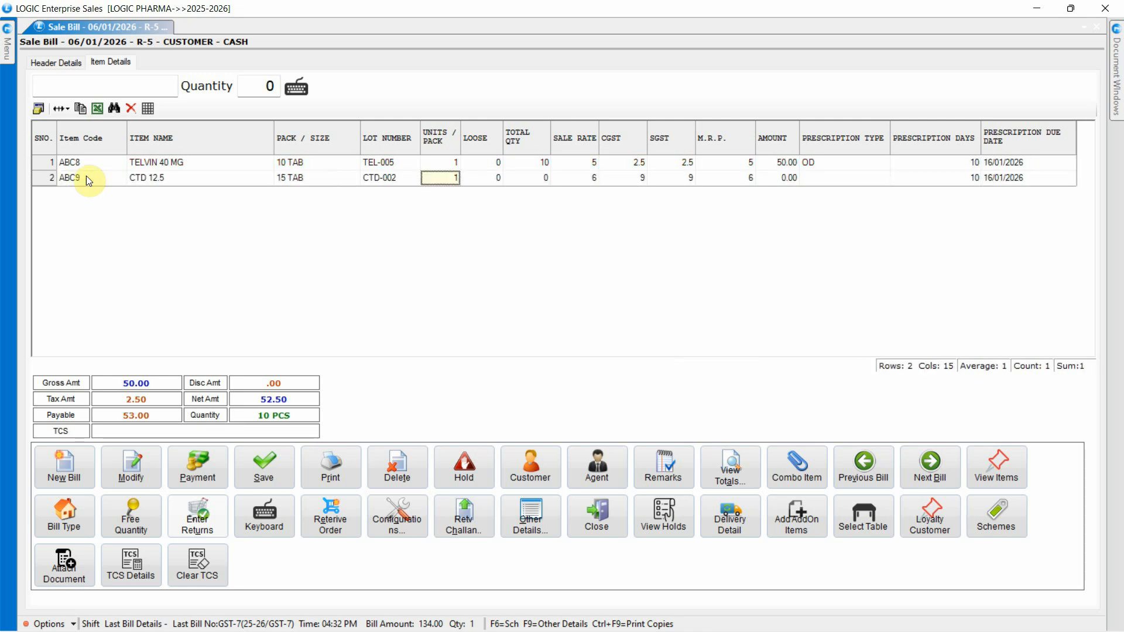
# Step: Complete the ABC9 (CTD 12.5) row with a total quantity of 15 and prescription type OD
pyautogui.press('Return')
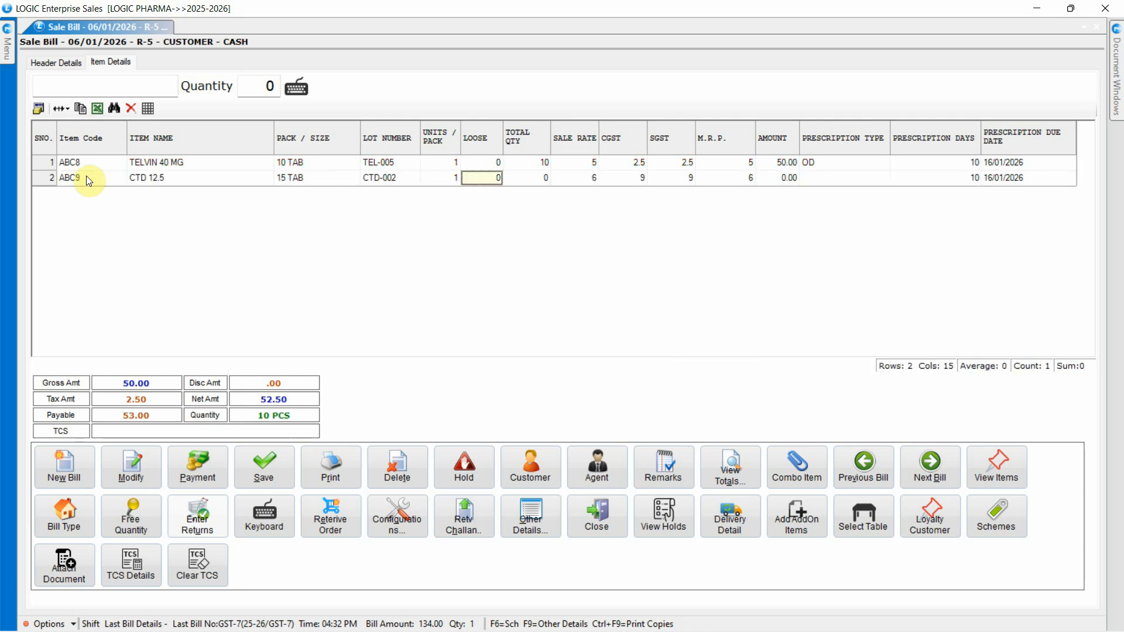
pyautogui.press('Return')
pyautogui.click(821, 180)
pyautogui.press('Return')
pyautogui.press('Return')
# Step: Add item ABC7 (WIKORYL 325 DT) with a total quantity of 20 and prescription type BD
pyautogui.write('ABC7')
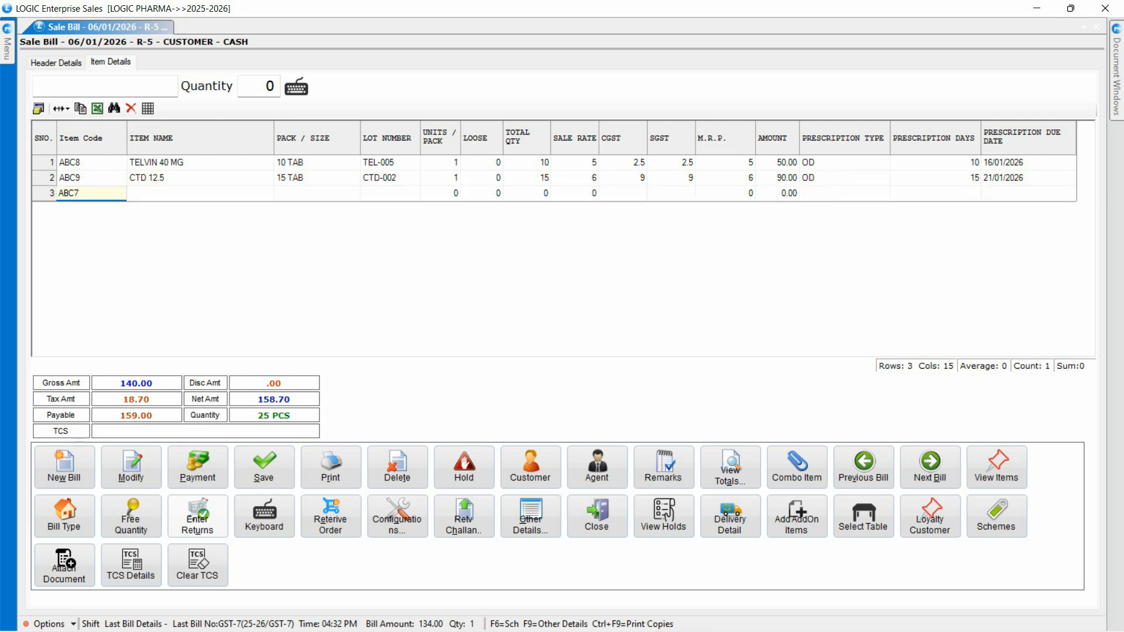
pyautogui.press('Return')
pyautogui.press('Return')
pyautogui.press('Return')
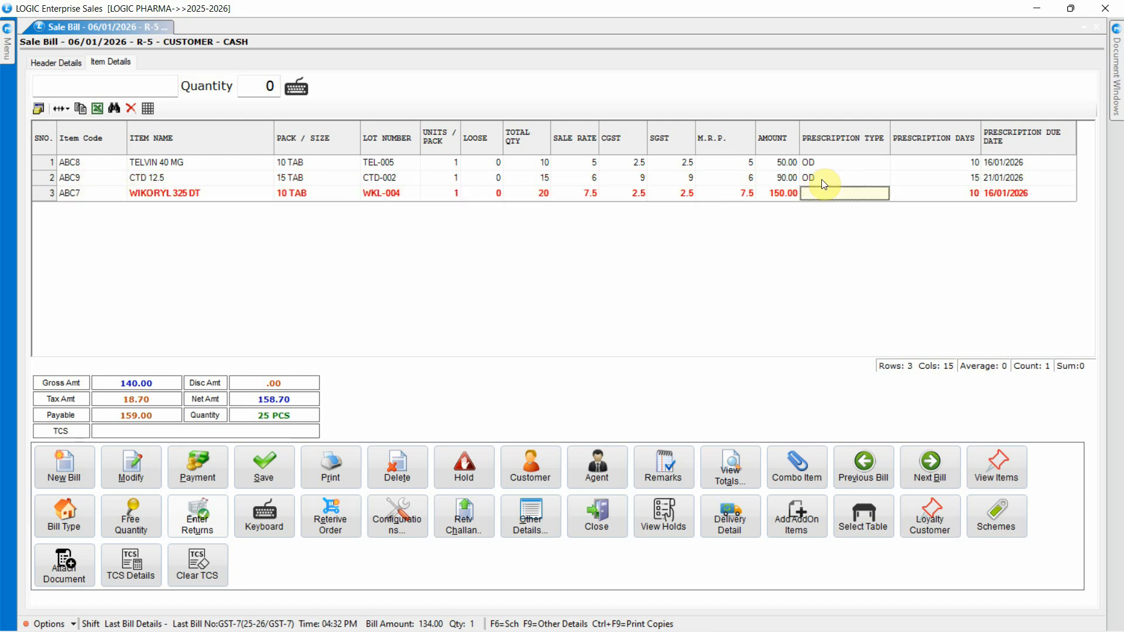
pyautogui.click(848, 214)
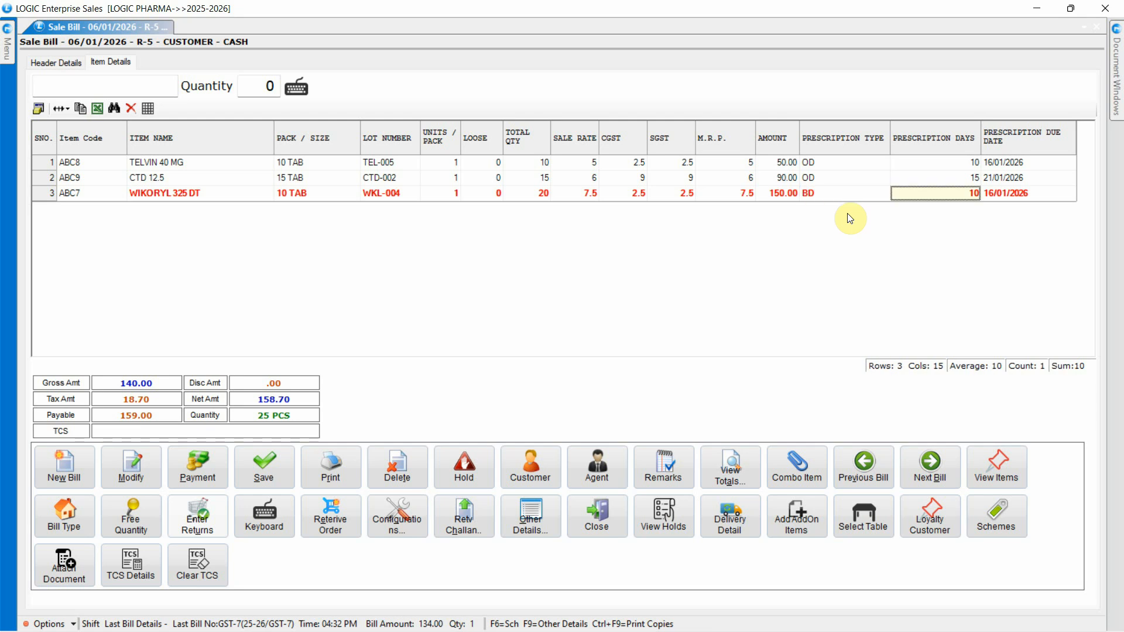
pyautogui.press('Return')
pyautogui.press('Return')
# Step: Add item ABC5 (ACITROM - 4MG) with a total quantity of 30 and prescription type TDS
pyautogui.write('ABC5')
pyautogui.press('Return')
pyautogui.press('Return')
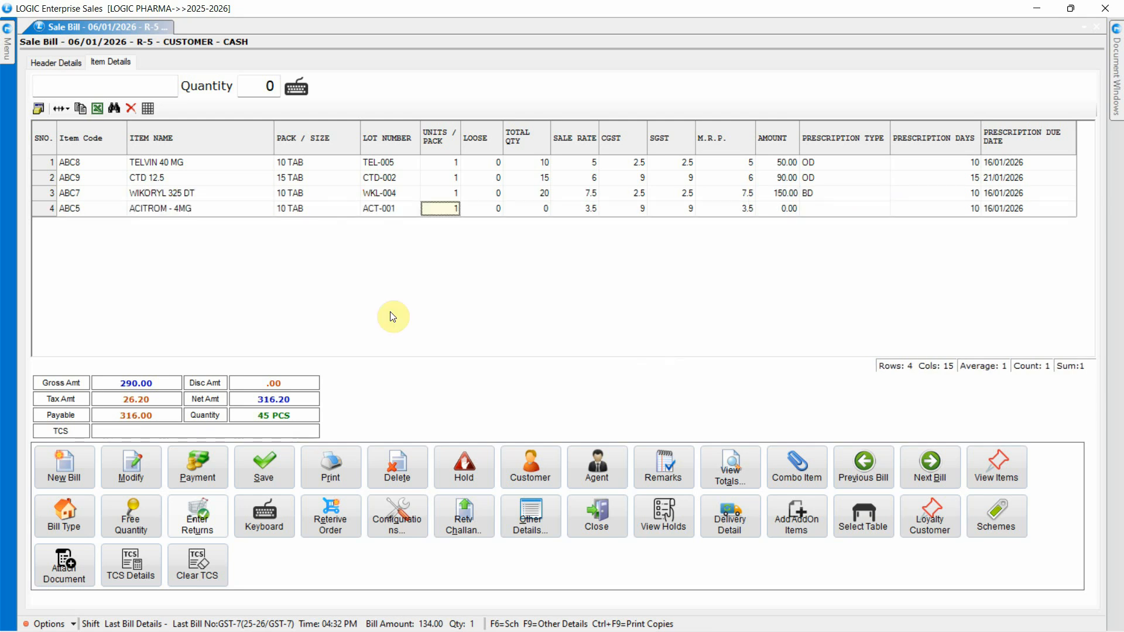
pyautogui.write('3')
pyautogui.press('Return')
pyautogui.click(821, 237)
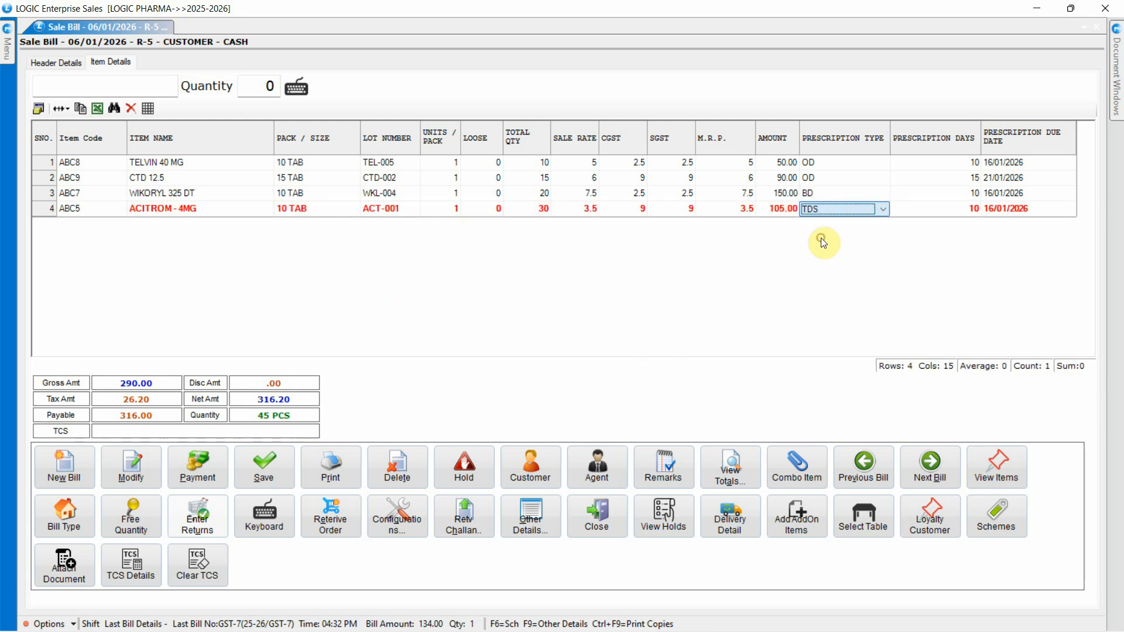
pyautogui.press('Return')
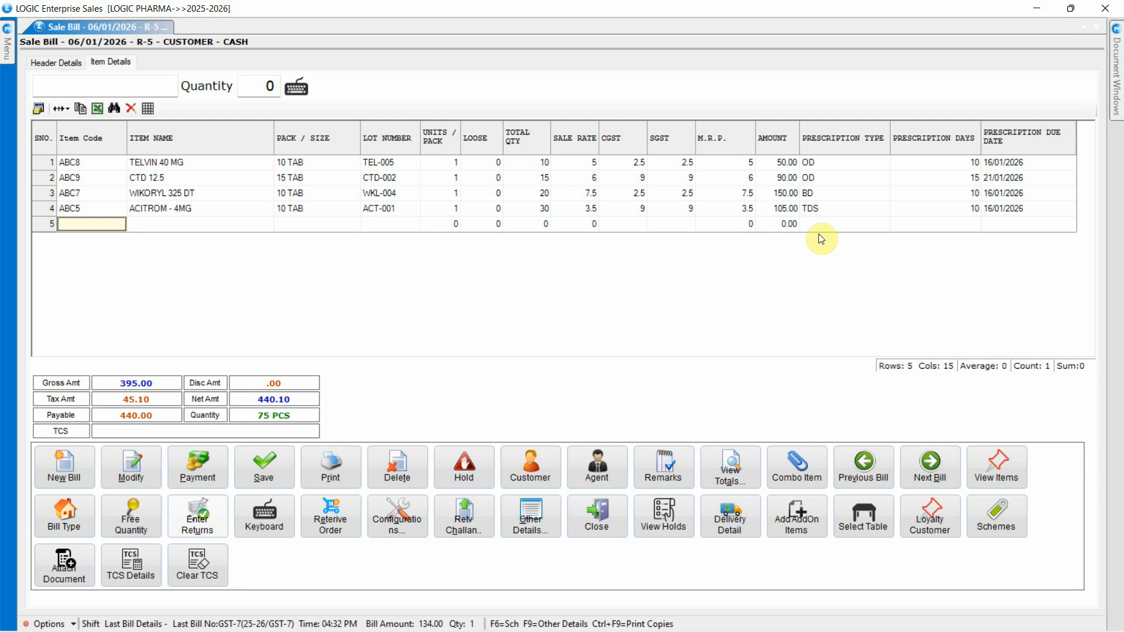
# Step: Pay the bill's 440.00 in cash and save the bill
pyautogui.click(208, 476)
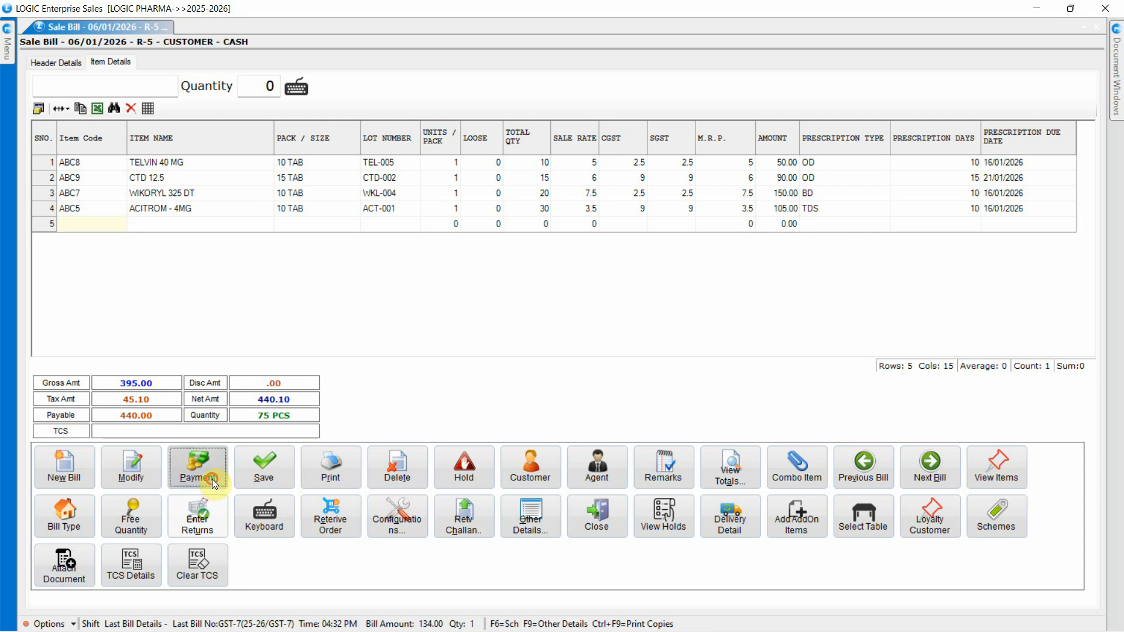
pyautogui.click(736, 388)
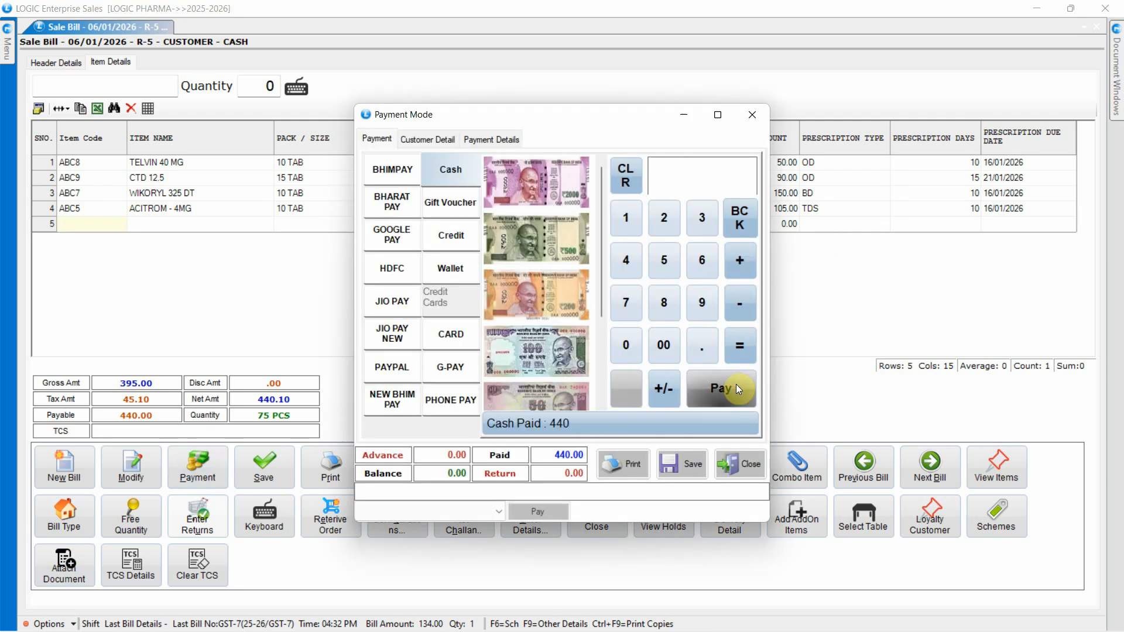
pyautogui.click(695, 465)
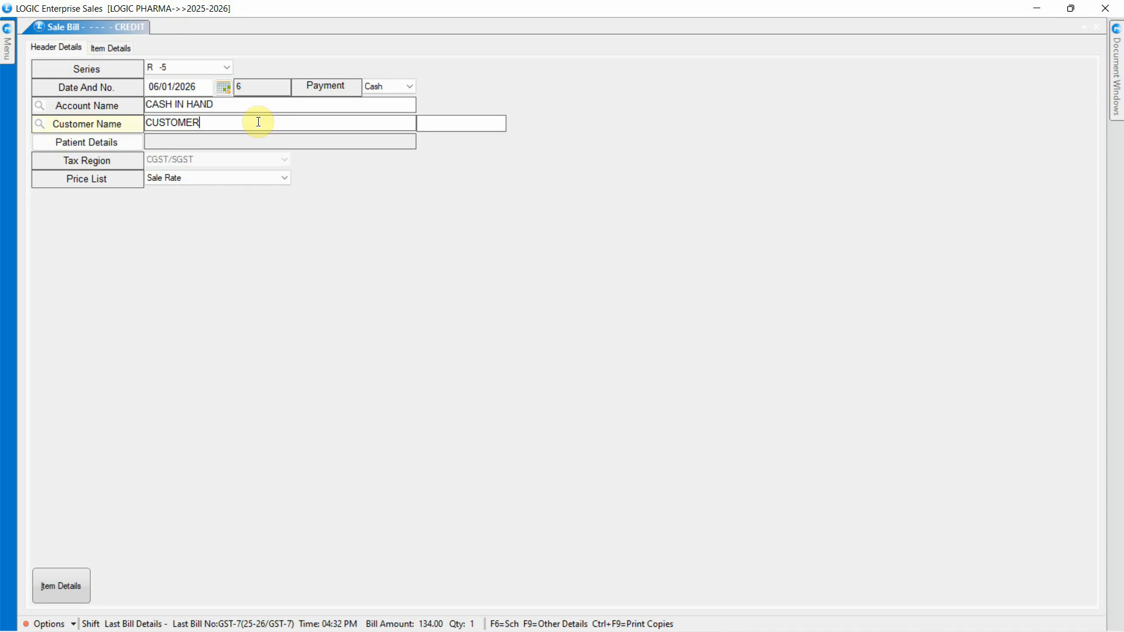
# Step: Enter the new bill's patient details by choosing the existing patient and the doctor's name, leaving prescription days at 0
pyautogui.click(133, 142)
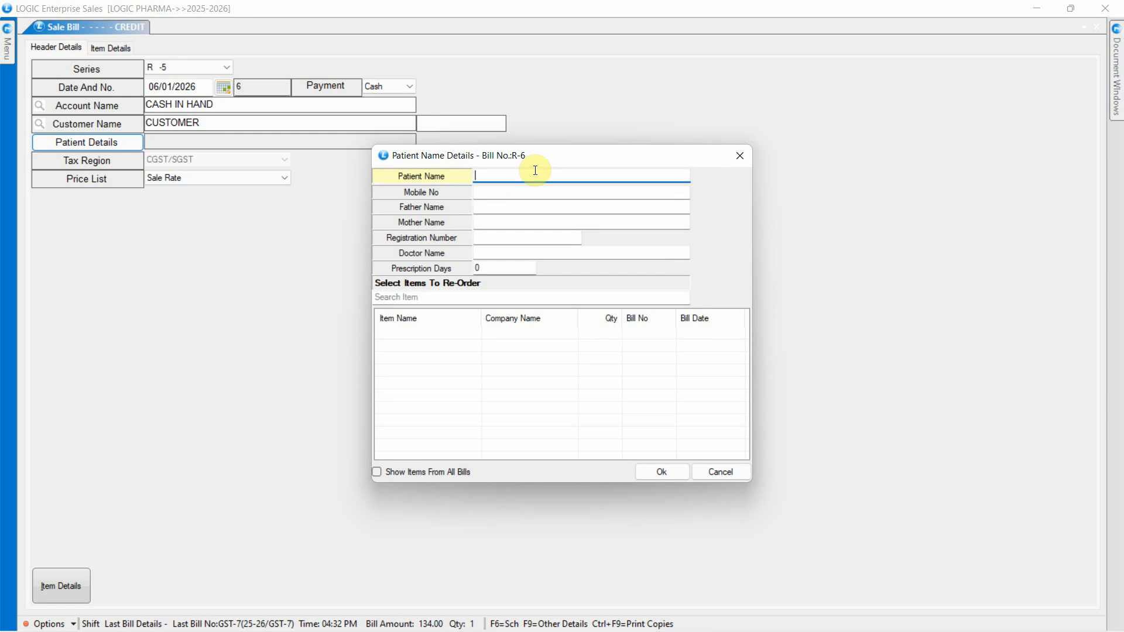
pyautogui.write('ROSE')
pyautogui.press('Return')
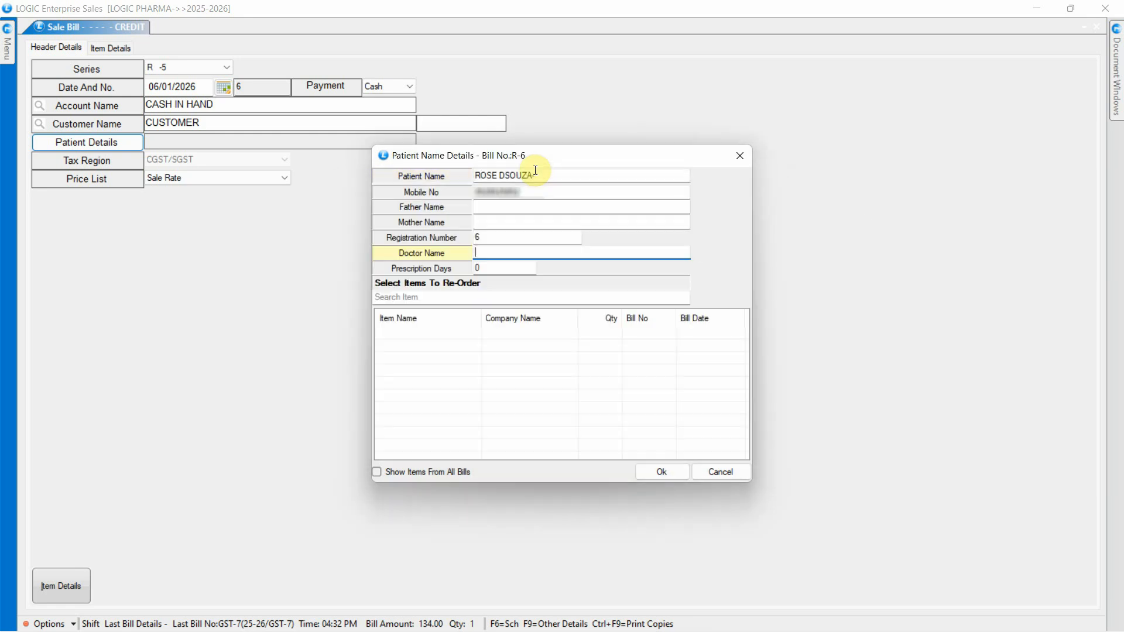
pyautogui.write('DR JOH')
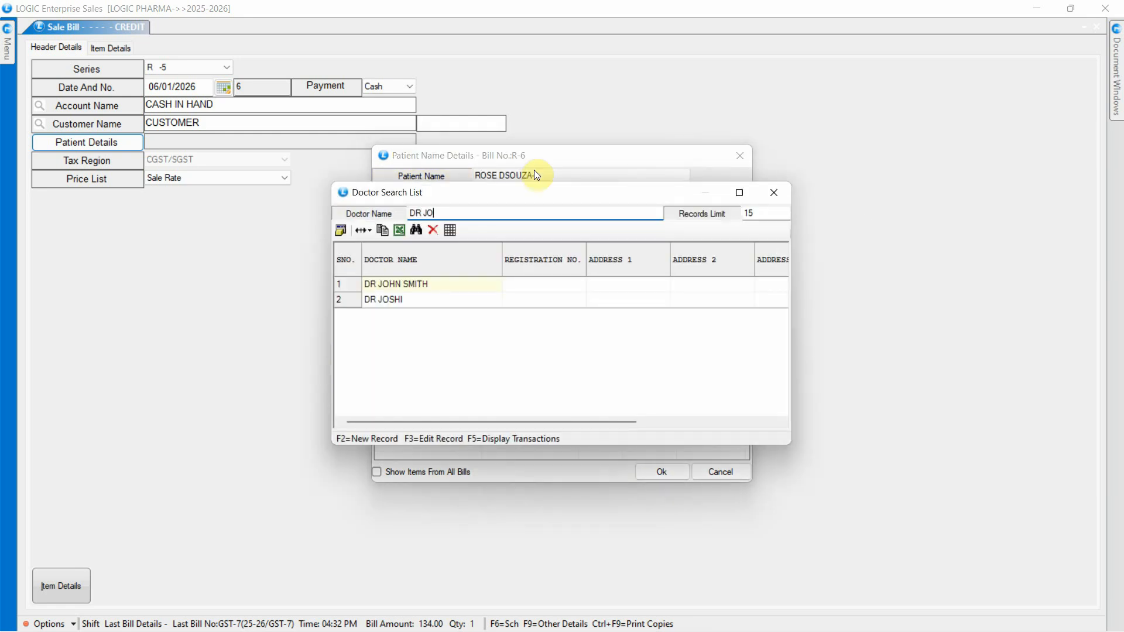
pyautogui.press('Return')
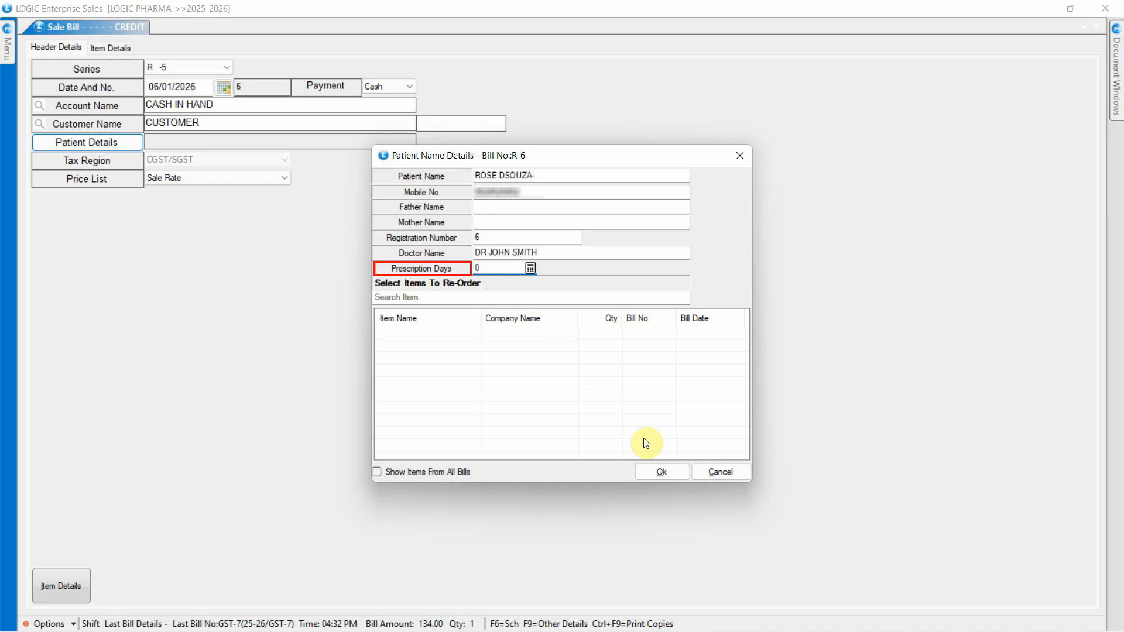
pyautogui.click(650, 469)
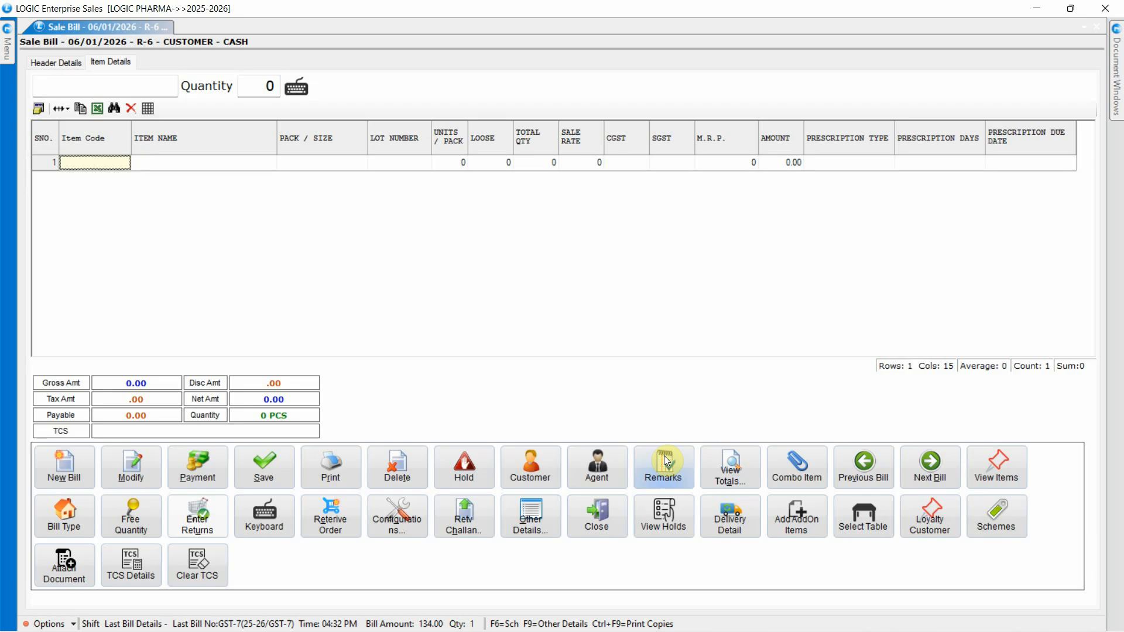
# Step: Attach the Doctor Prescription.png document to the new bill and confirm the attachments
pyautogui.click(68, 565)
pyautogui.click(339, 160)
pyautogui.click(340, 191)
pyautogui.click(436, 332)
pyautogui.click(657, 489)
pyautogui.click(749, 472)
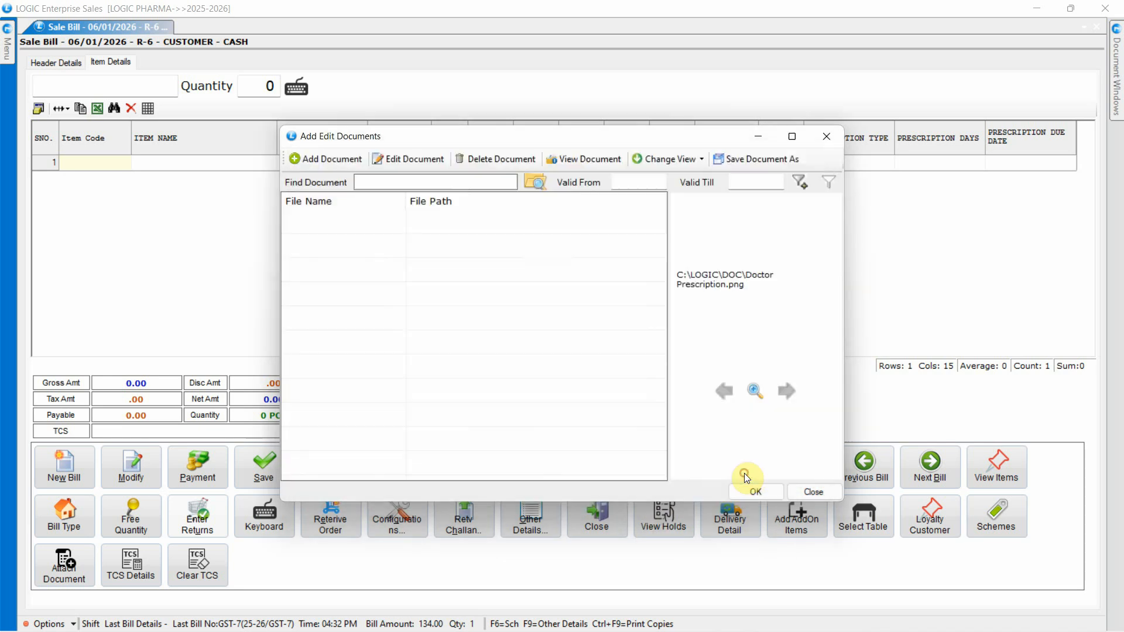
pyautogui.click(752, 492)
# Step: Add item ABC8 (TELVIN 40 MG) with a quantity of 10, leaving the prescription type blank
pyautogui.write('ABC8')
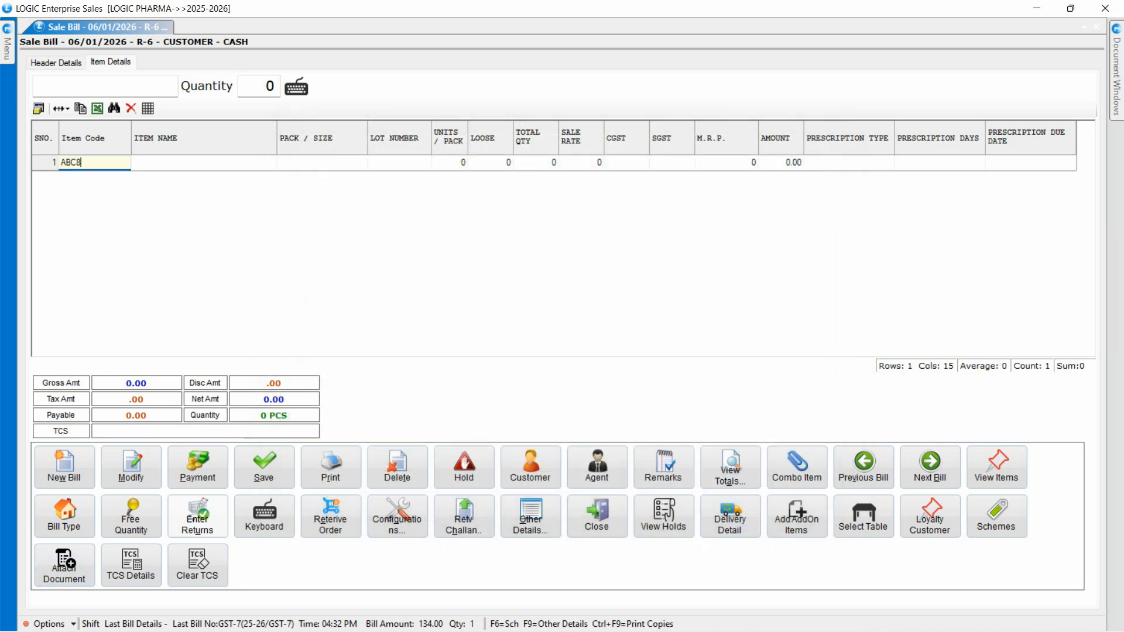
pyautogui.press('Return')
pyautogui.press('Return')
pyautogui.write('10')
pyautogui.press('Return')
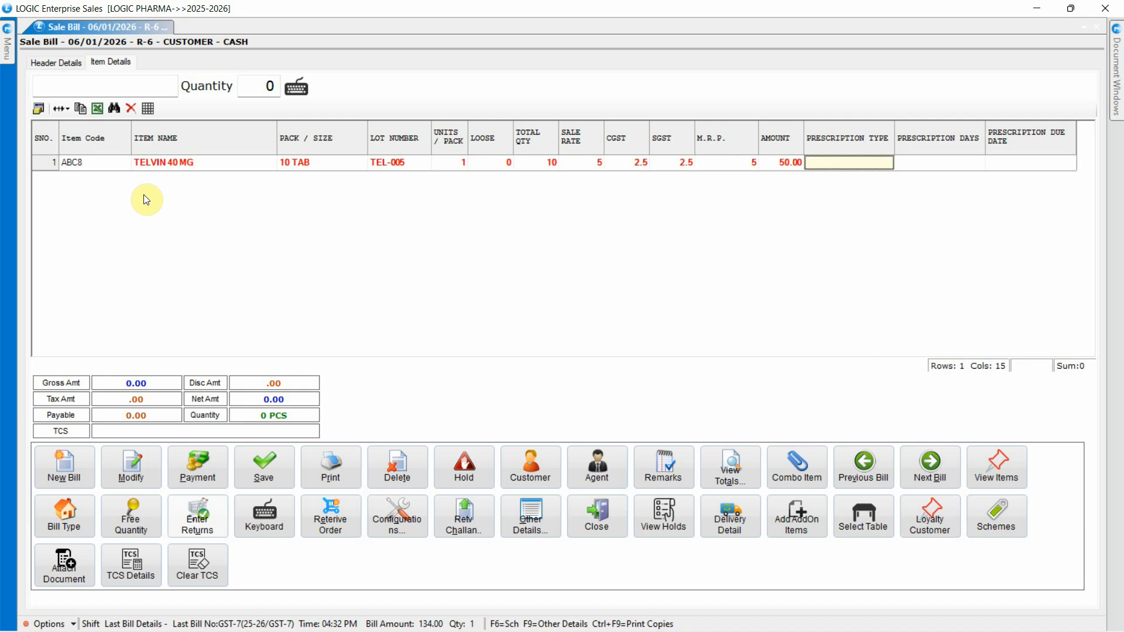
pyautogui.press('Return')
# Step: Add item ABC9 (CTD 12.5) with a quantity of 15 and no prescription type
pyautogui.write('ABC9')
pyautogui.press('Return')
pyautogui.press('Return')
pyautogui.write('15')
pyautogui.press('Return')
pyautogui.press('Return')
# Step: Add item ABC5 (ACITROM - 4MG) with a quantity of 20 and no prescription type
pyautogui.write('ABC5')
pyautogui.press('Return')
pyautogui.press('Return')
pyautogui.write('20')
pyautogui.press('Return')
pyautogui.press('Return')
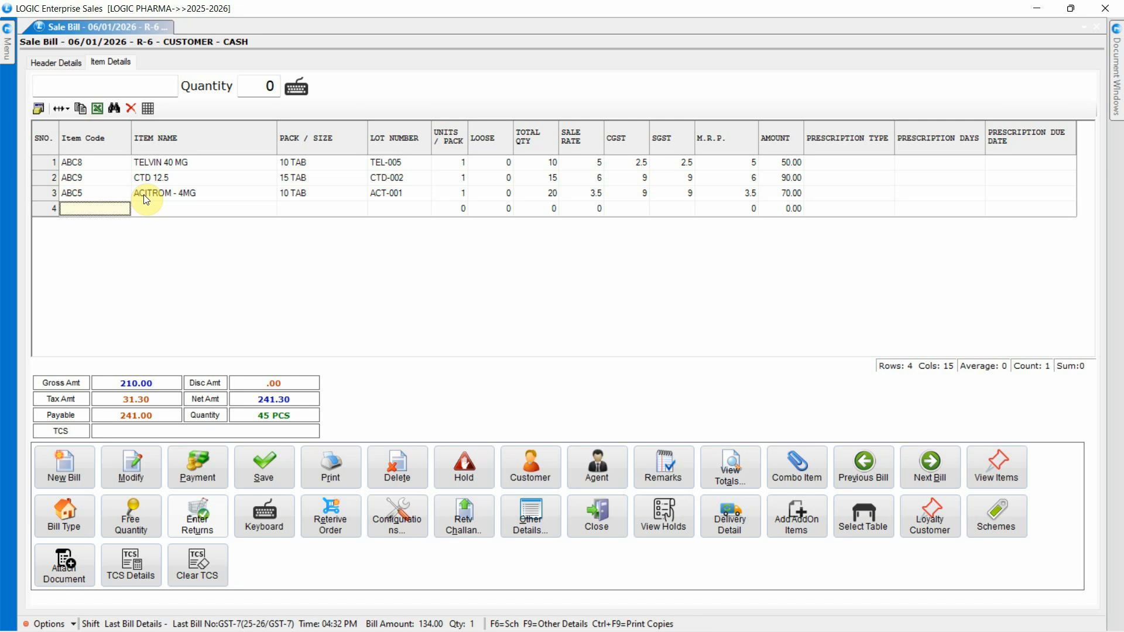
# Step: Save the sale bill with its three items through the Payment Mode window
pyautogui.click(264, 467)
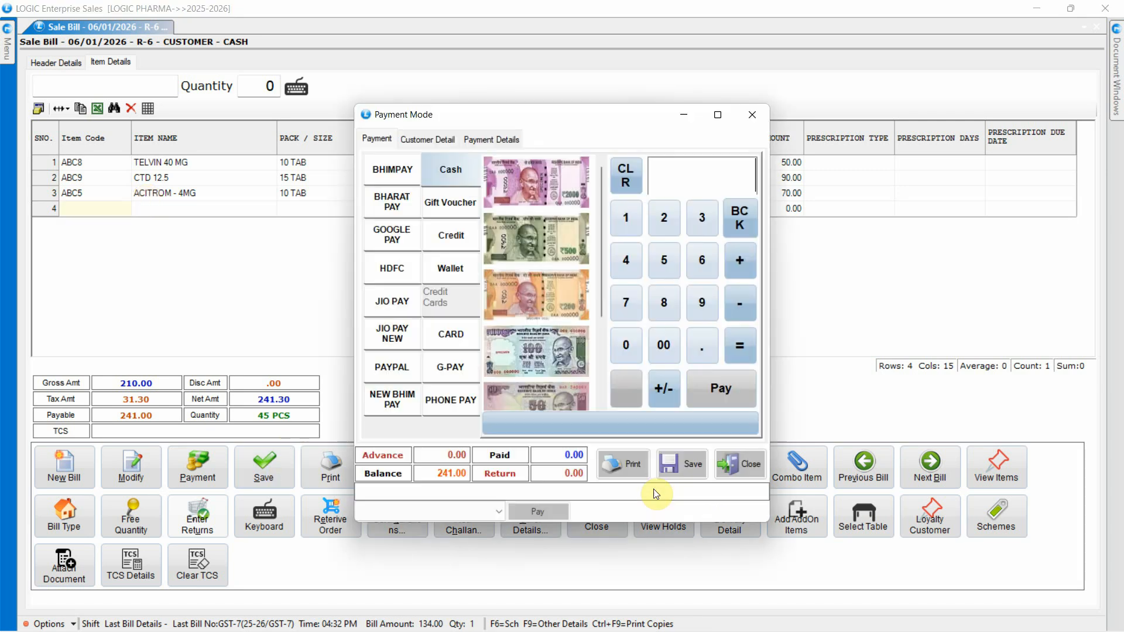
pyautogui.click(682, 464)
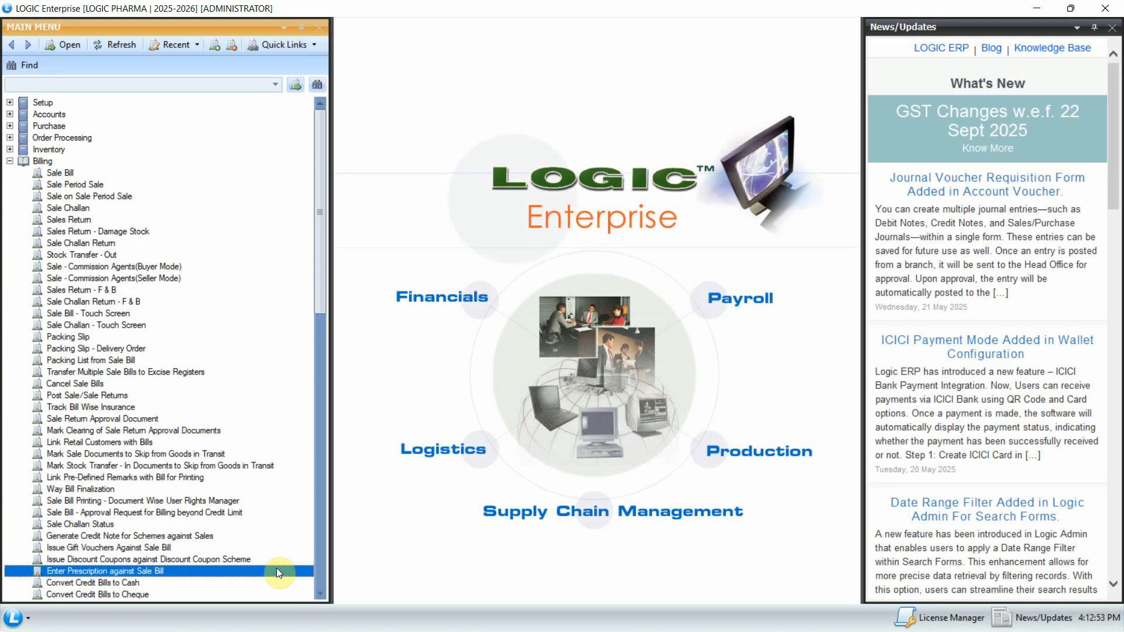
# Step: In Enter Prescription against Sale Bill, set the prescription type of TELVIN 40 MG on voucher R-6 to OD for 10 days
pyautogui.doubleClick(277, 570)
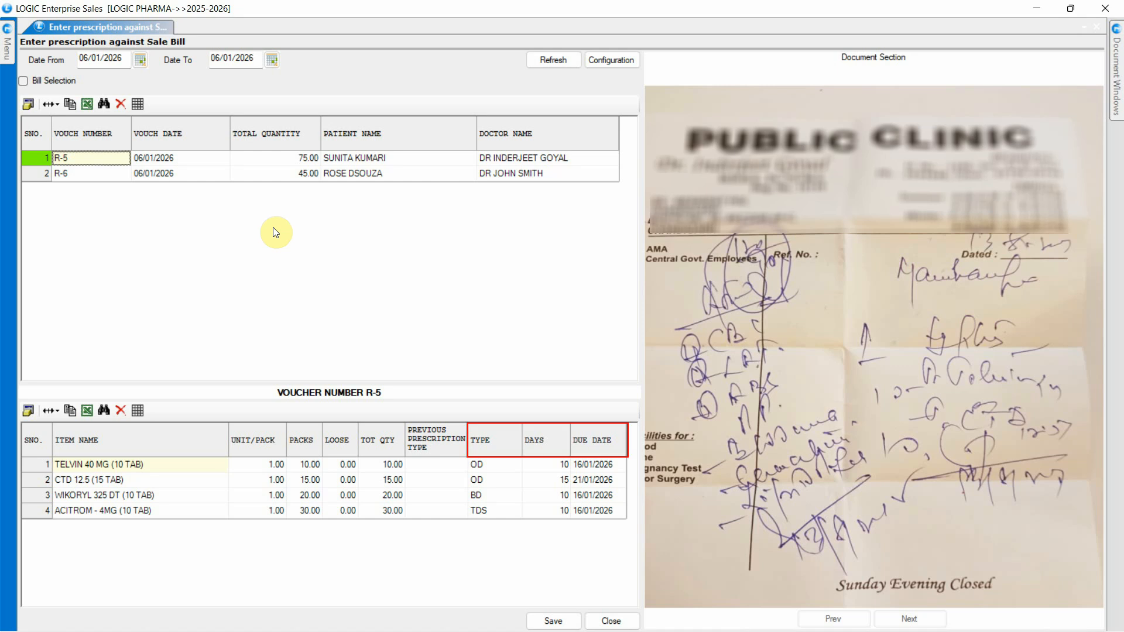
pyautogui.click(107, 176)
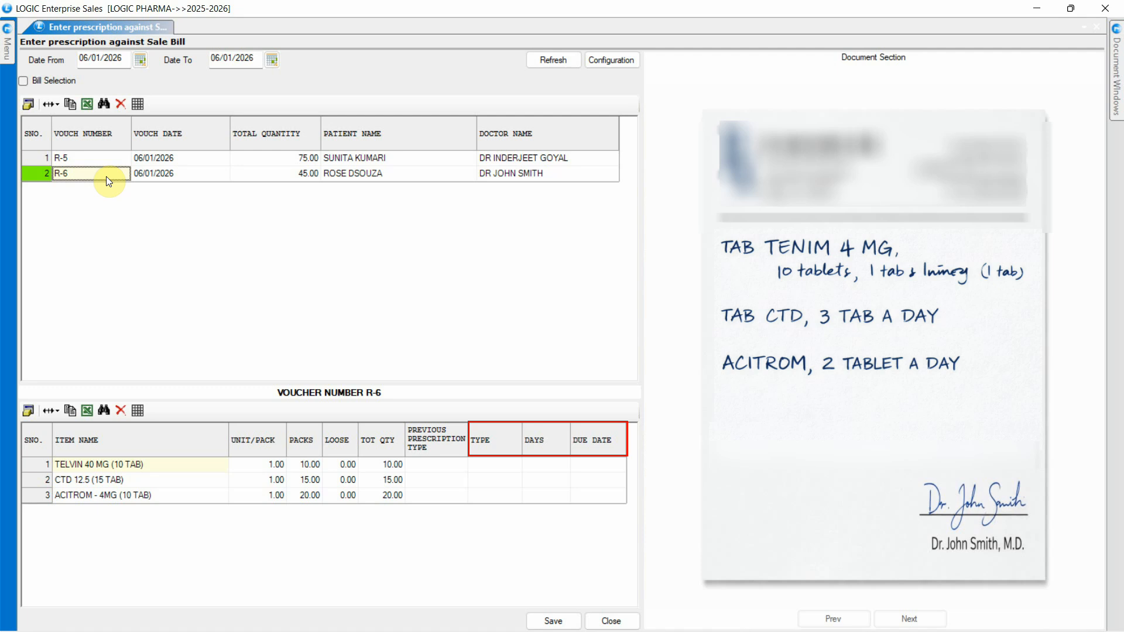
pyautogui.click(490, 465)
pyautogui.click(515, 465)
pyautogui.press('Return')
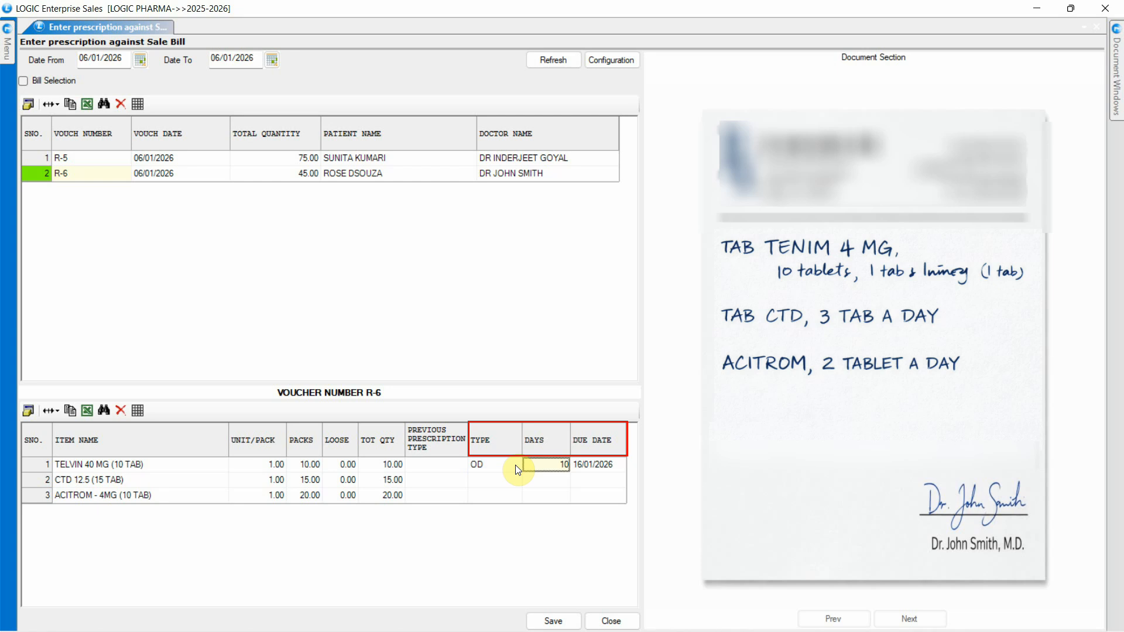
pyautogui.press('Return')
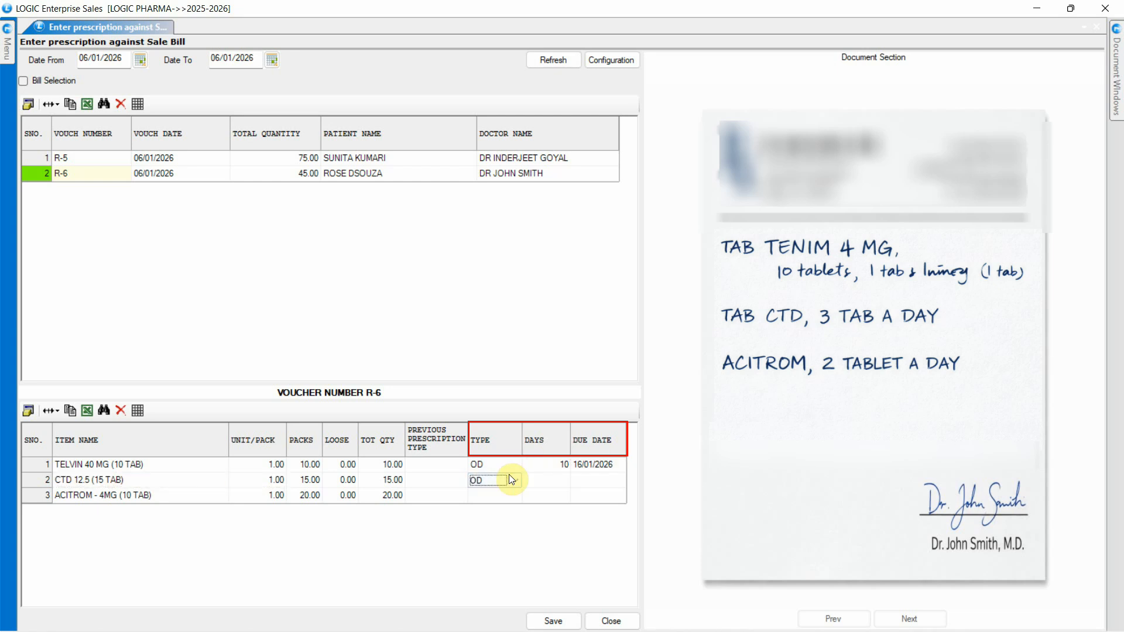
# Step: Set the prescription type of CTD 12.5 to TDS and ACITROM - 4MG to BD, and save the R-6 prescription
pyautogui.click(505, 480)
pyautogui.click(497, 515)
pyautogui.press('Return')
pyautogui.click(499, 494)
pyautogui.click(491, 518)
pyautogui.press('Return')
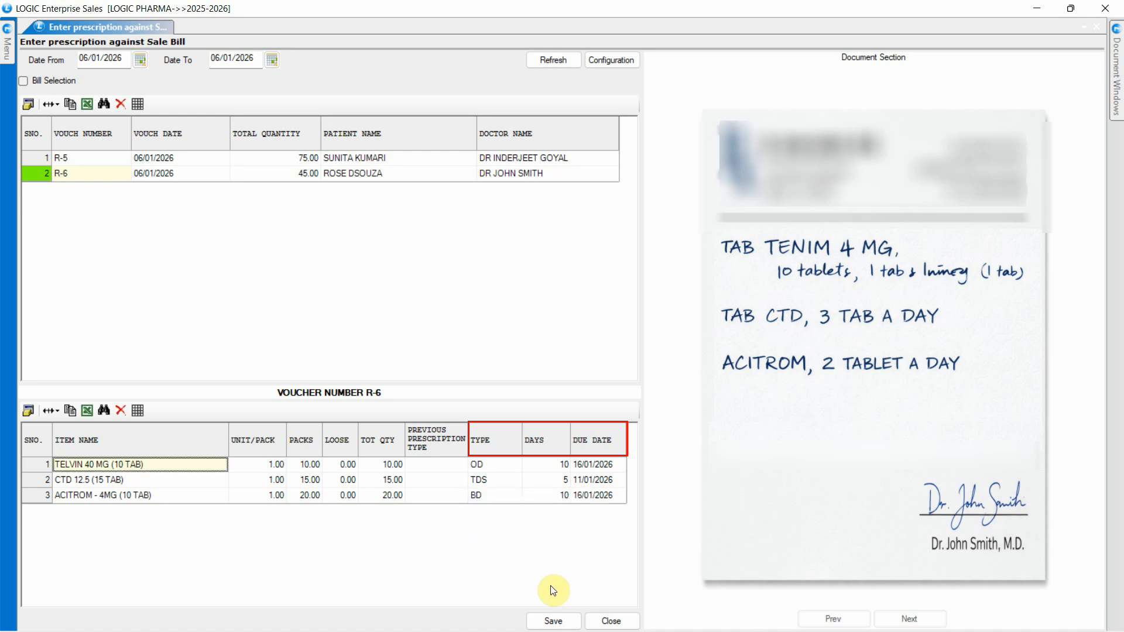
pyautogui.click(546, 623)
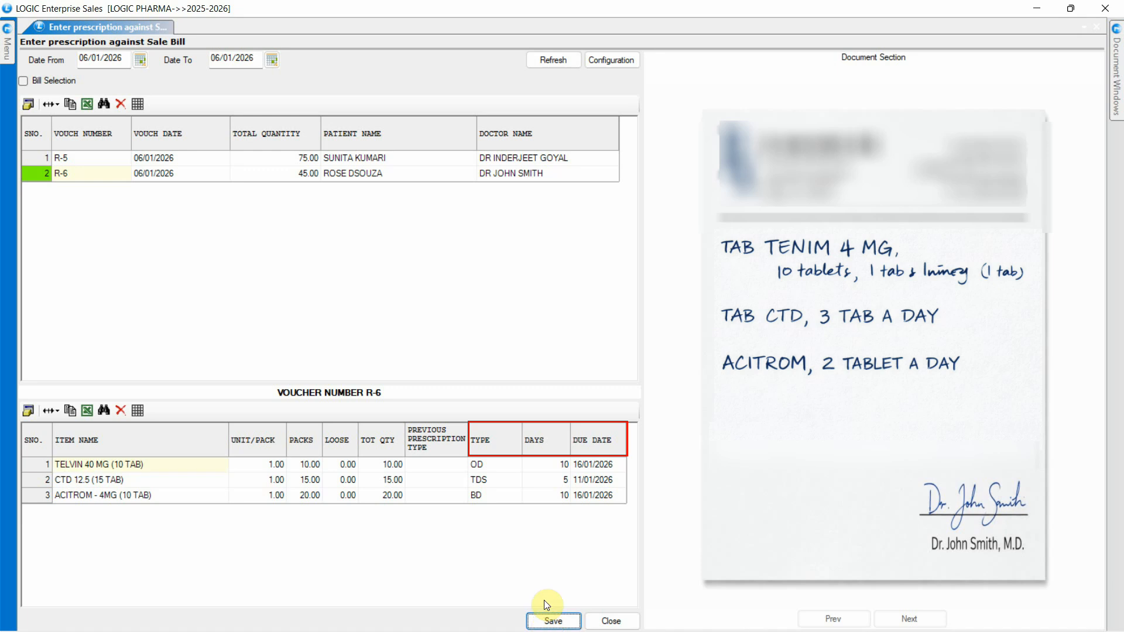
pyautogui.click(561, 373)
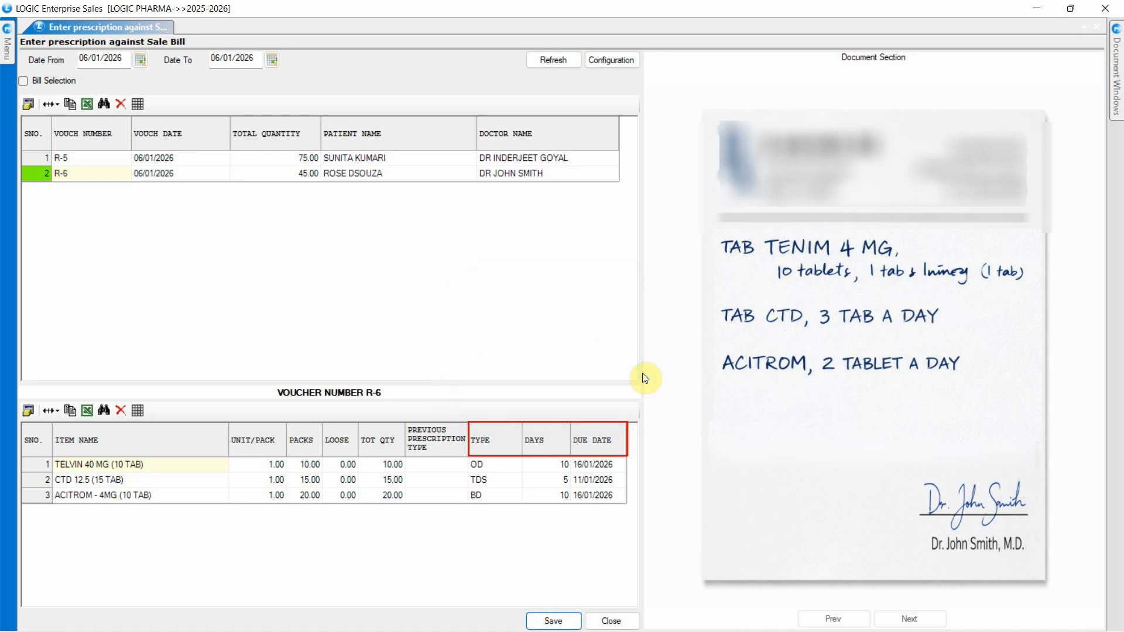
pyautogui.click(106, 174)
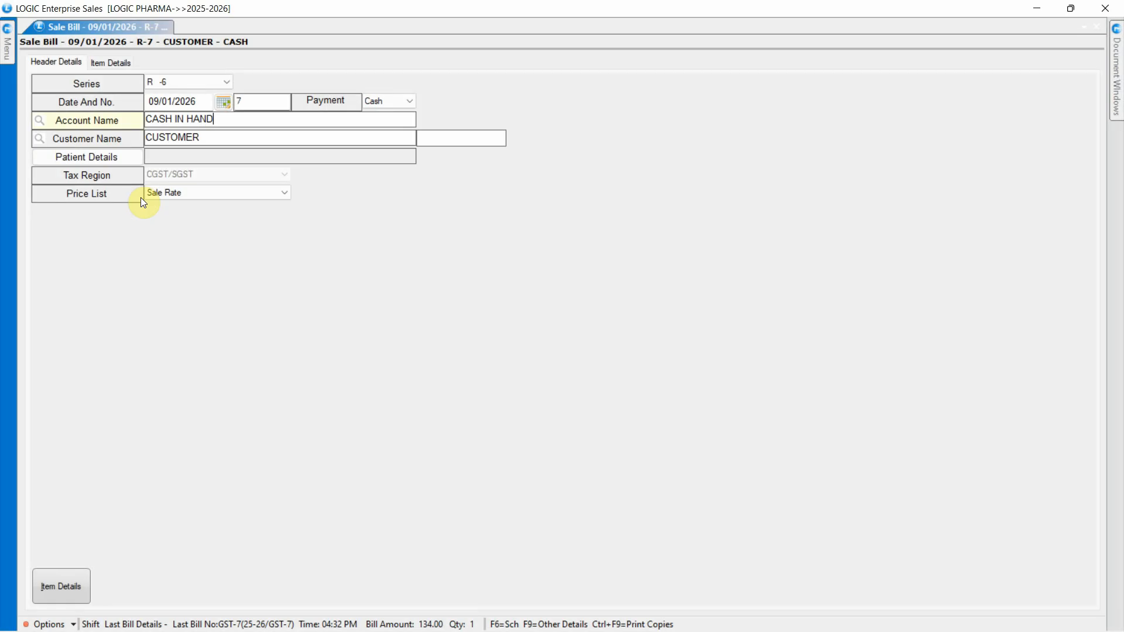
# Step: Select the existing patient in bill R-7's patient details, and review the Auto Pick Last Doctor Name on Patient Selection option in Setup Sale Configuration
pyautogui.click(121, 160)
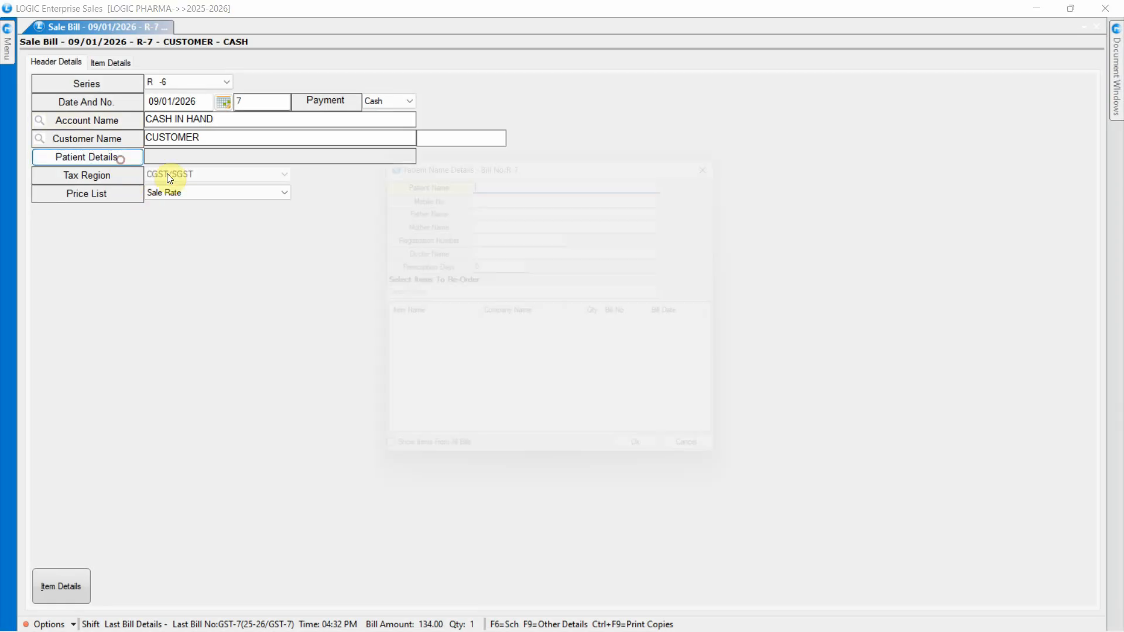
pyautogui.write('ROSE')
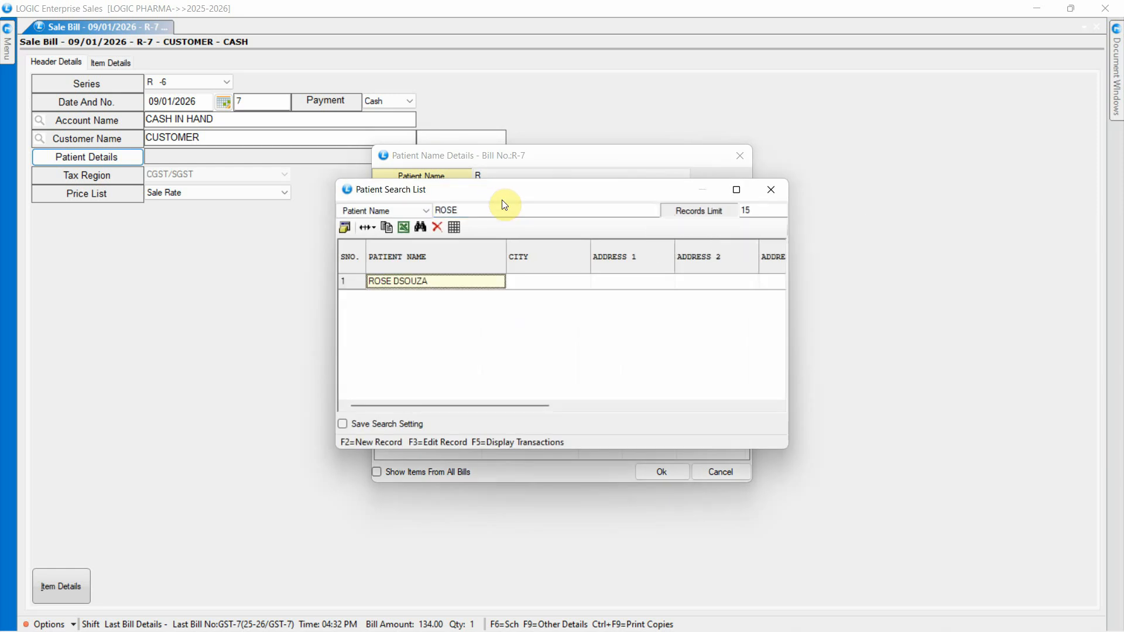
pyautogui.press('Return')
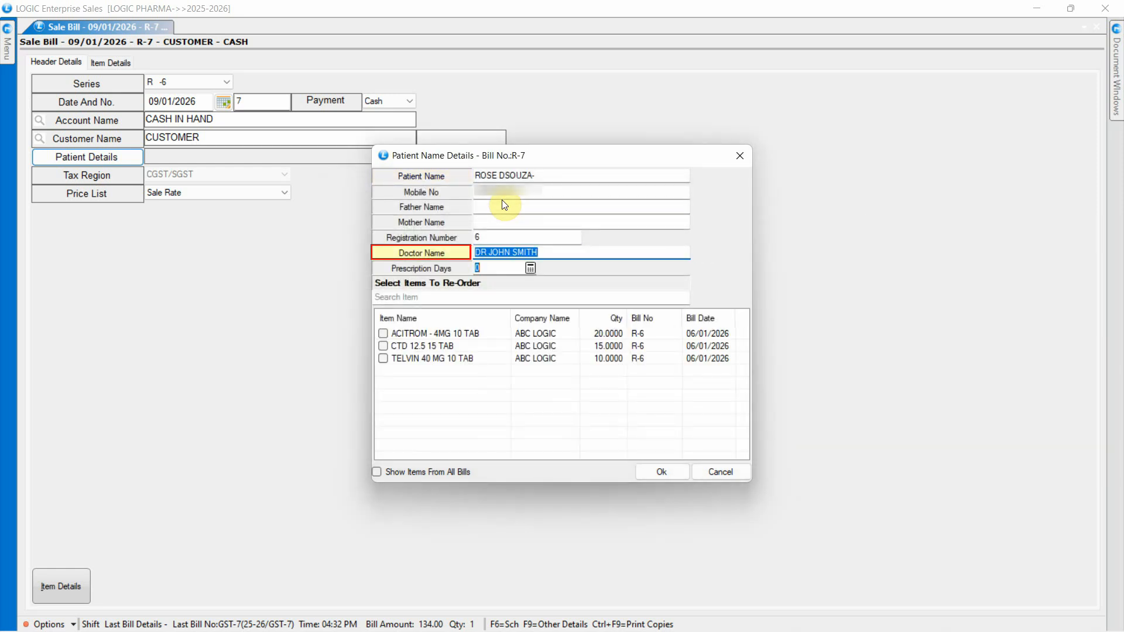
pyautogui.press('Tab')
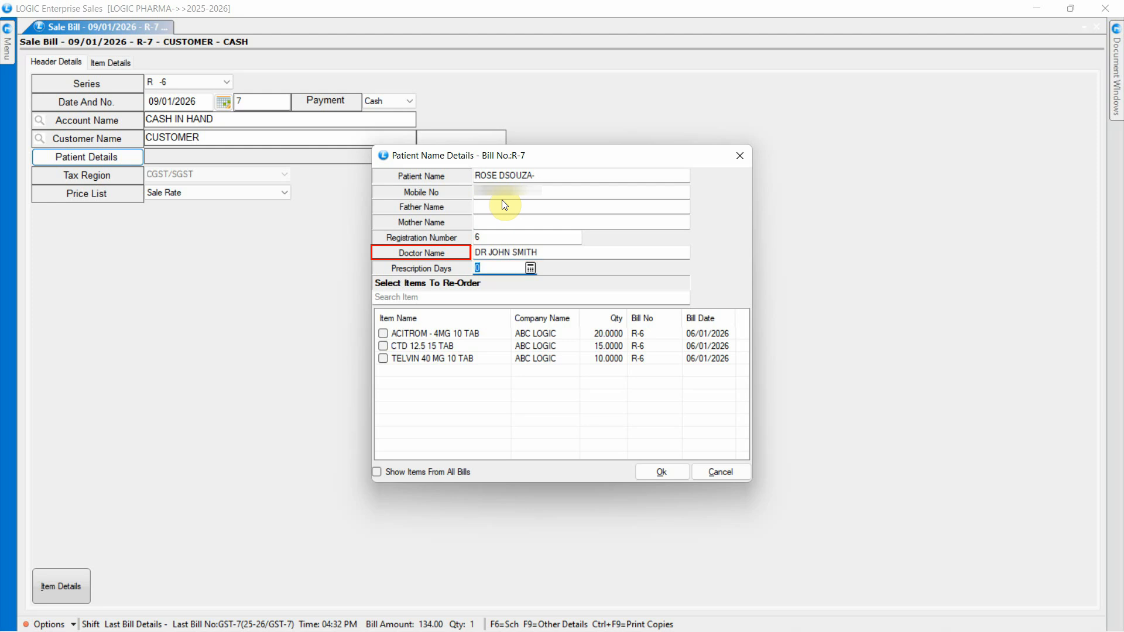
pyautogui.click(504, 267)
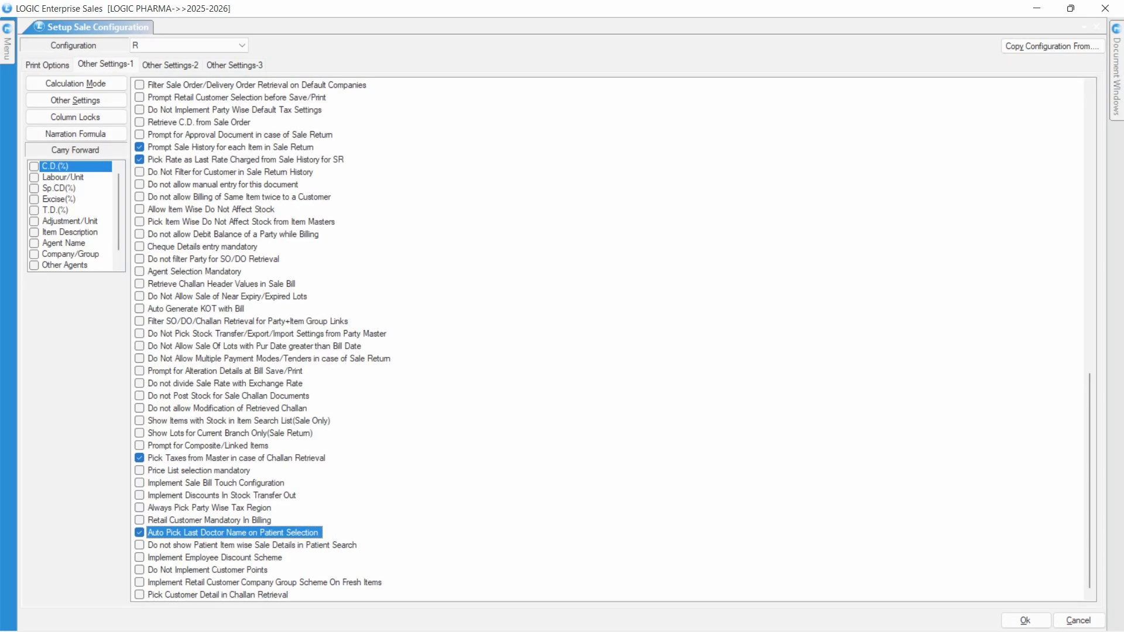
pyautogui.click(318, 537)
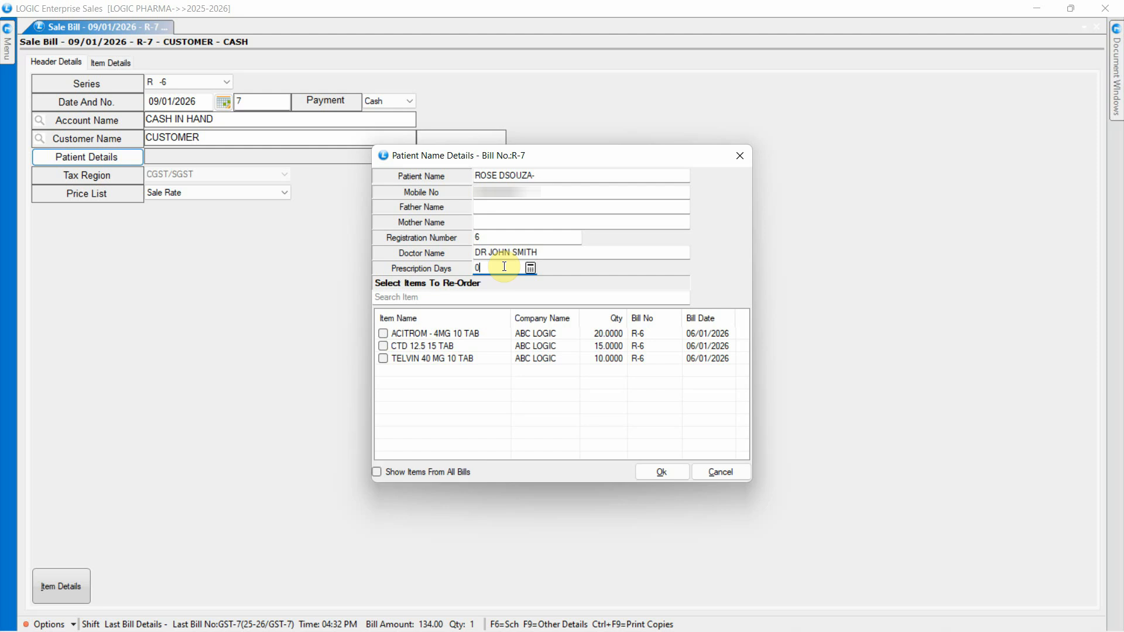
# Step: Set the prescription days to 10 and re-order ACITROM - 4MG and TELVIN 40 MG from bill R-6 into the item details
pyautogui.write('10')
pyautogui.click(383, 334)
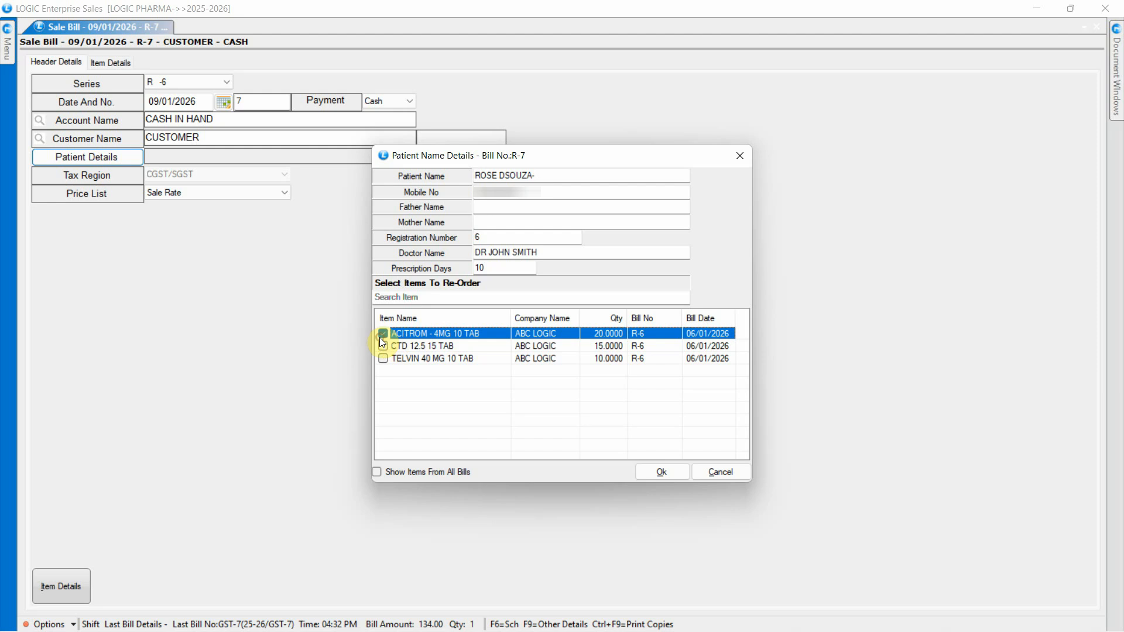
pyautogui.click(414, 359)
pyautogui.click(384, 359)
pyautogui.click(661, 472)
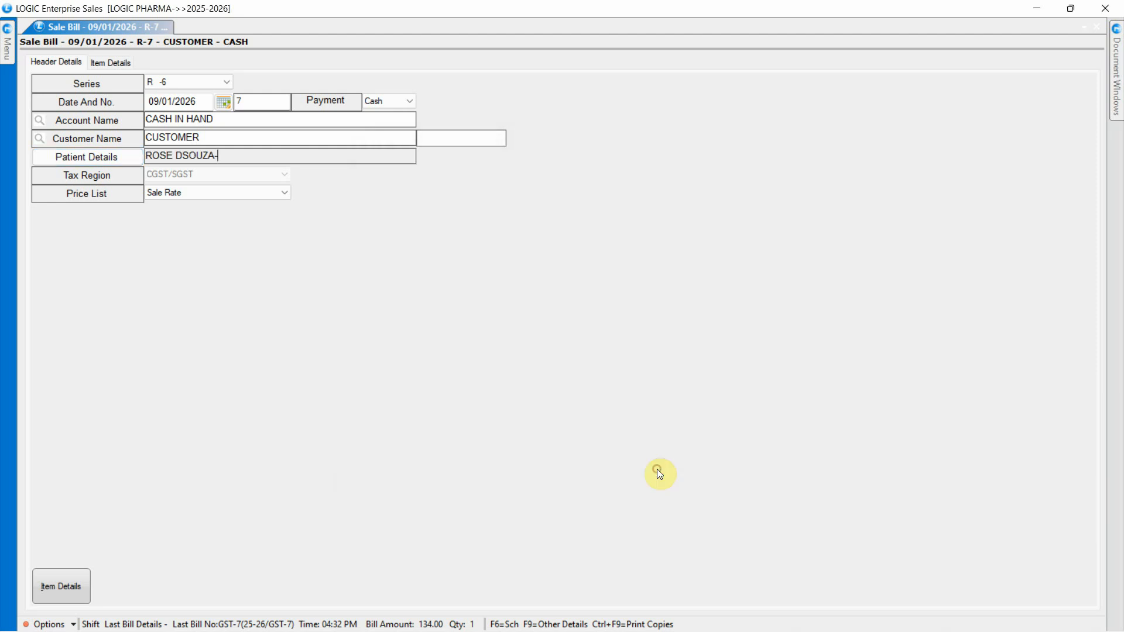
pyautogui.click(62, 586)
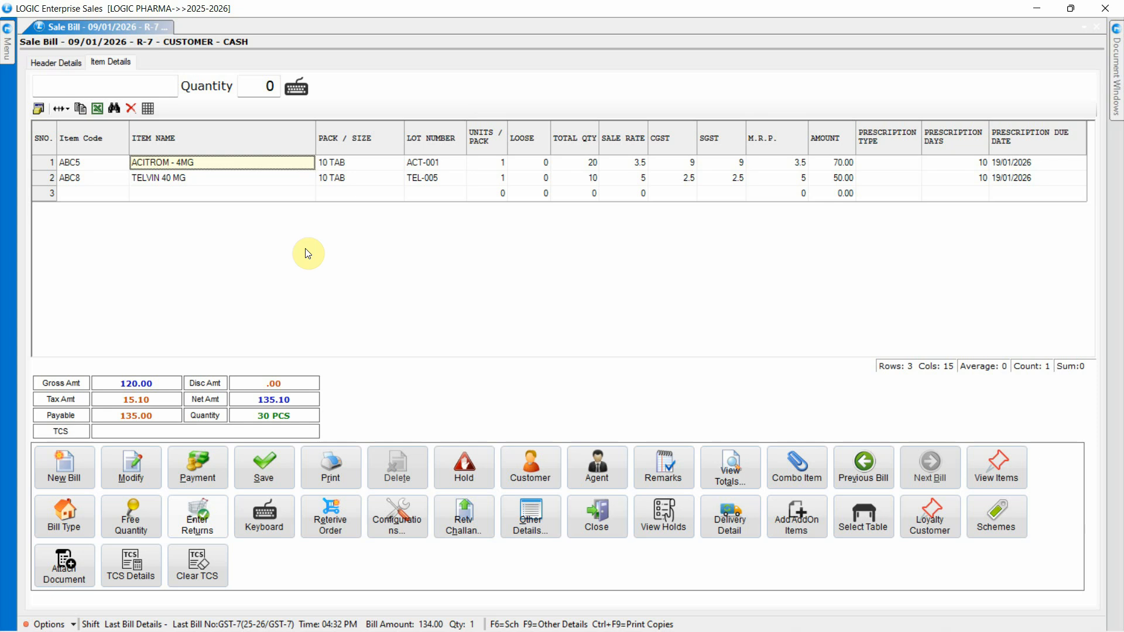
# Step: Set the prescription type of ACITROM - 4MG to BD and of TELVIN 40 MG to OD
pyautogui.click(896, 160)
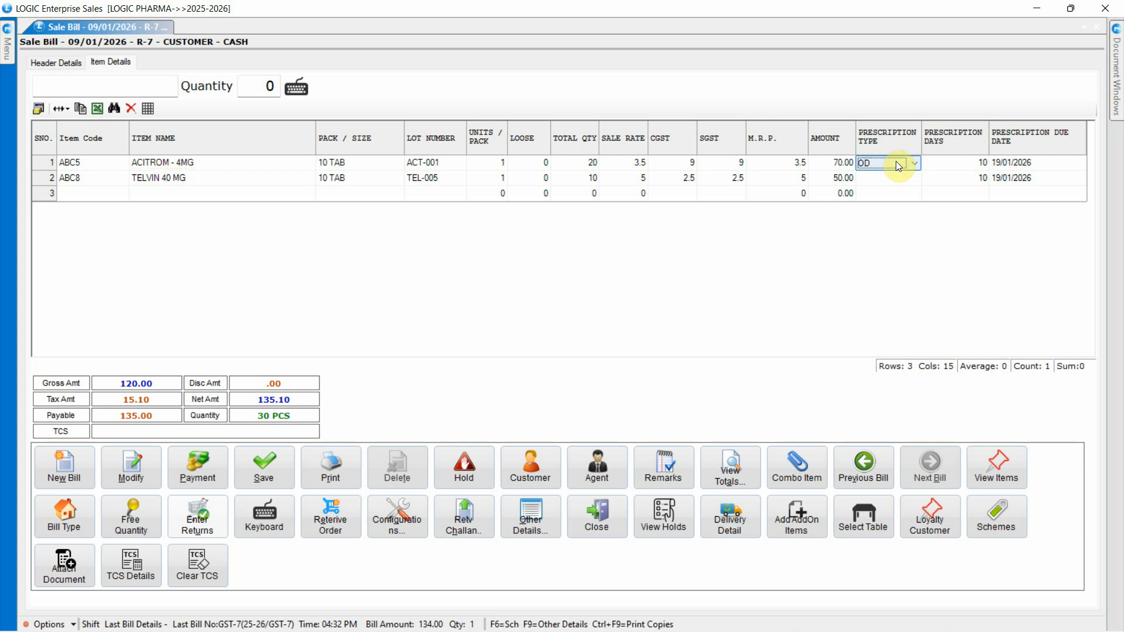
pyautogui.click(896, 160)
pyautogui.click(893, 182)
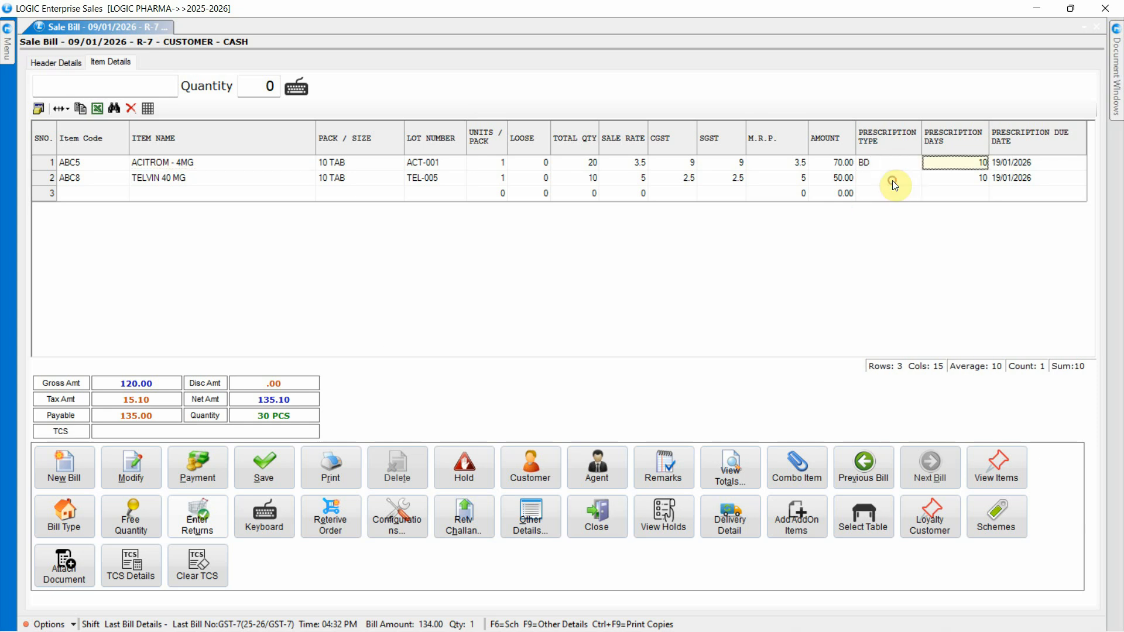
pyautogui.press('Return')
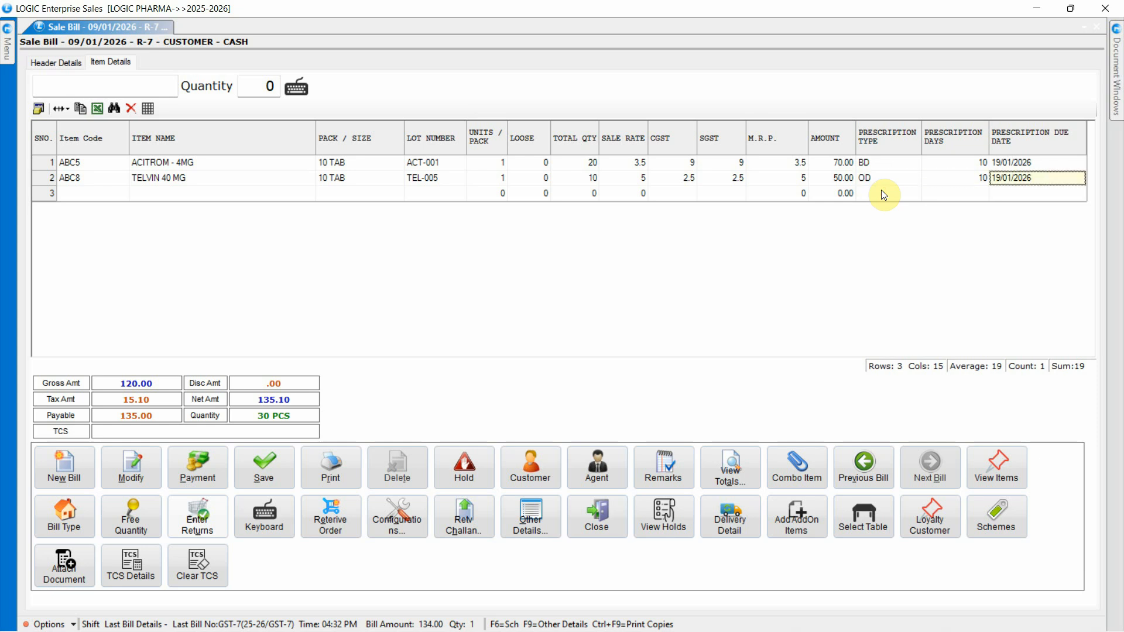
pyautogui.press('Return')
# Step: Add item ABC1 (LIMCEE) with a quantity of 10 and prescription type OD
pyautogui.write('ABC1')
pyautogui.press('Return')
pyautogui.write('10')
pyautogui.press('Return')
pyautogui.click(873, 195)
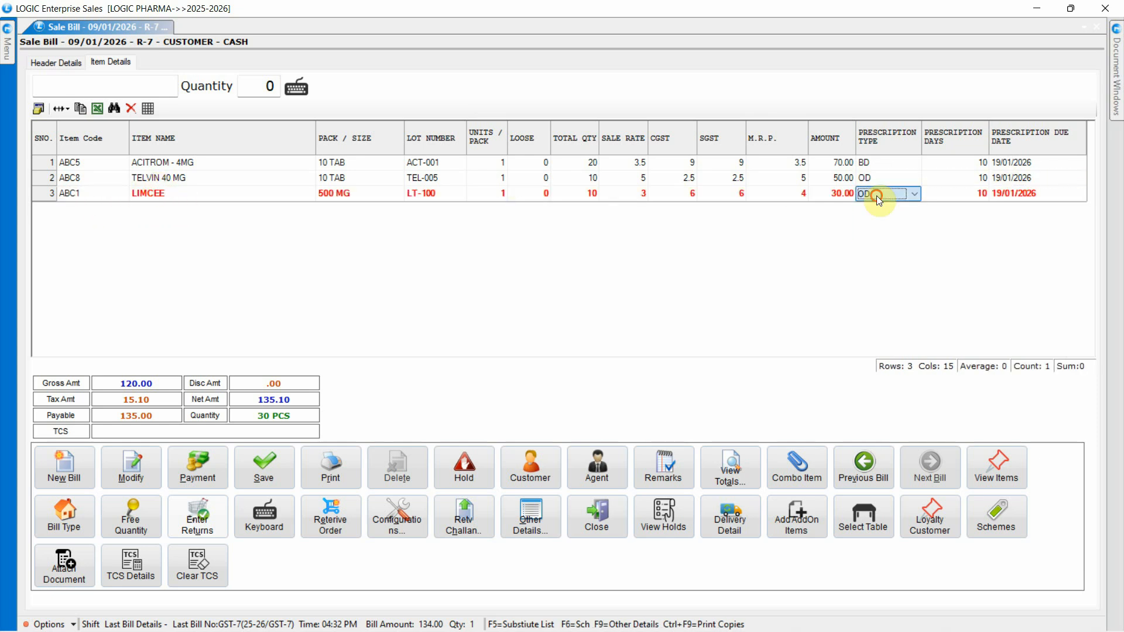
pyautogui.click(875, 204)
pyautogui.press('Return')
pyautogui.press('Return')
# Step: Open the payment window for bill R-7 and save the bill
pyautogui.click(205, 467)
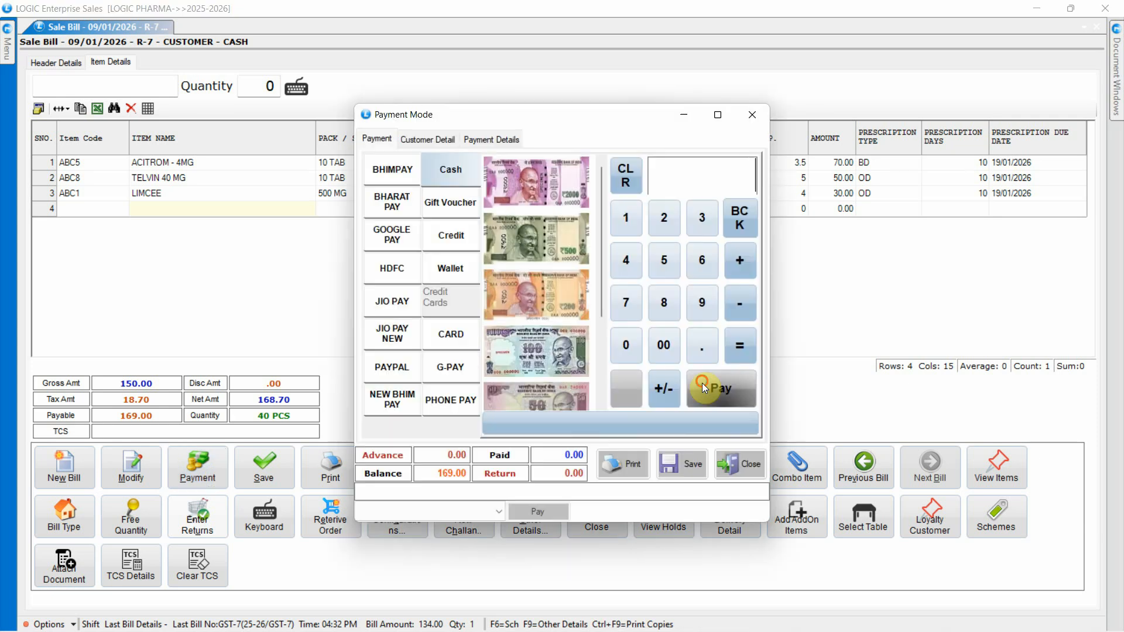
pyautogui.click(690, 466)
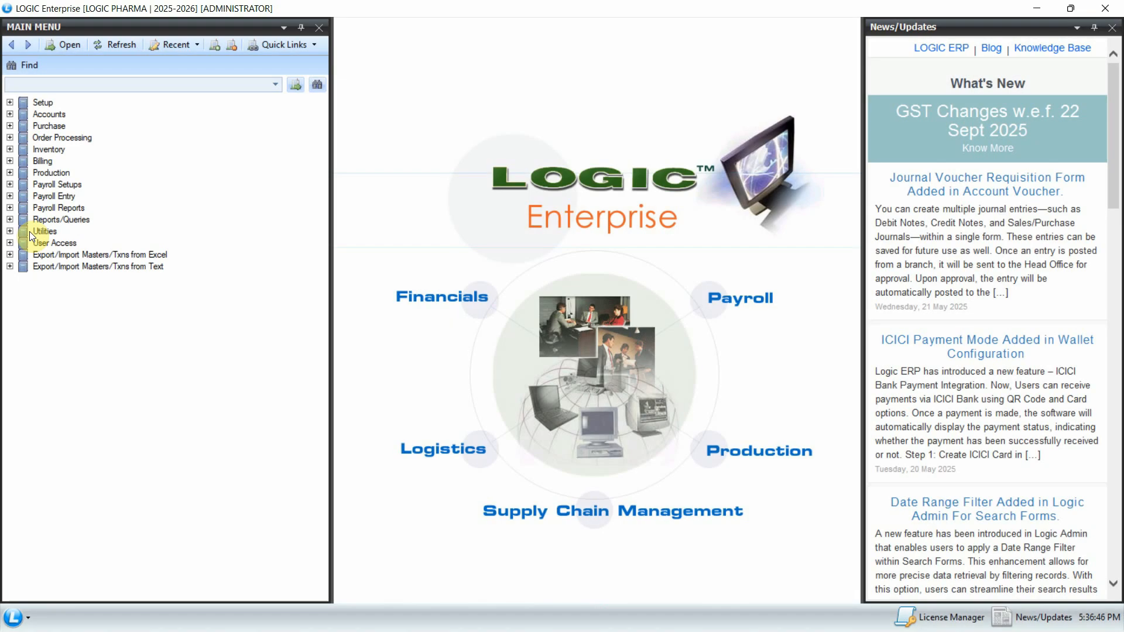
# Step: Generate the Patient Wise Prescription Report from the Sale Registers reports
pyautogui.click(35, 220)
pyautogui.click(10, 220)
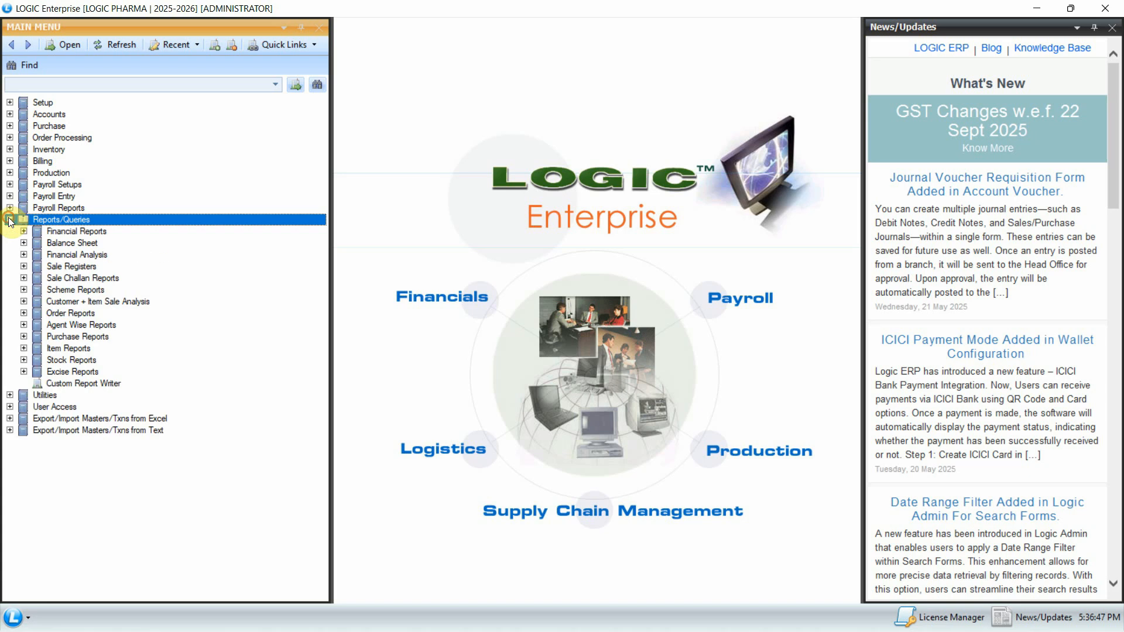
pyautogui.click(54, 266)
pyautogui.click(24, 266)
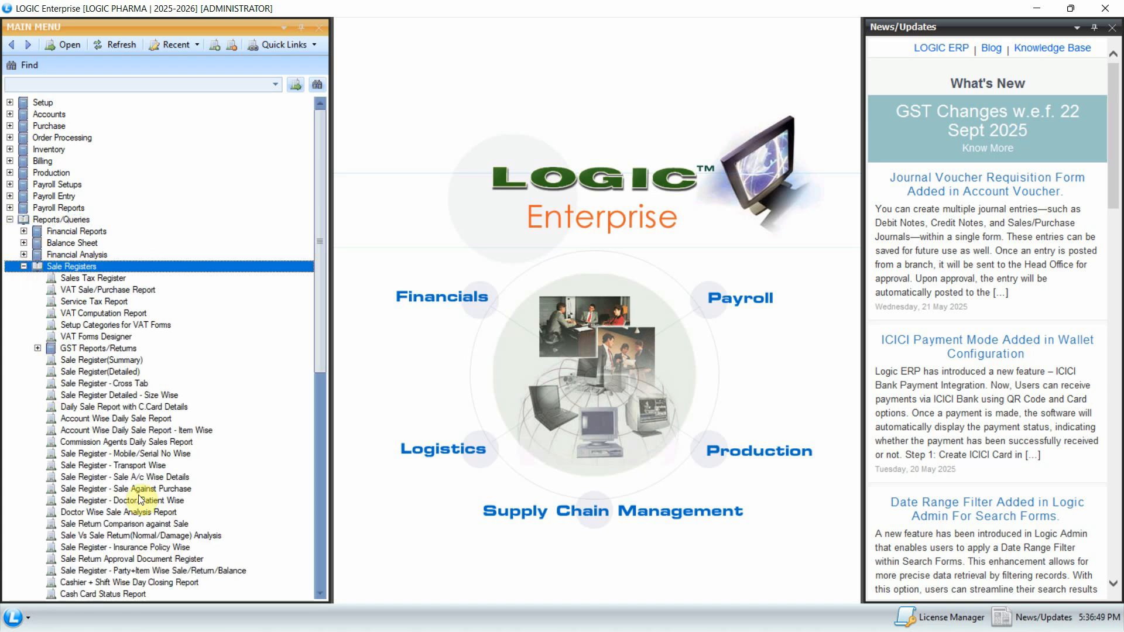
pyautogui.scroll(-7, 141, 499)
pyautogui.click(140, 571)
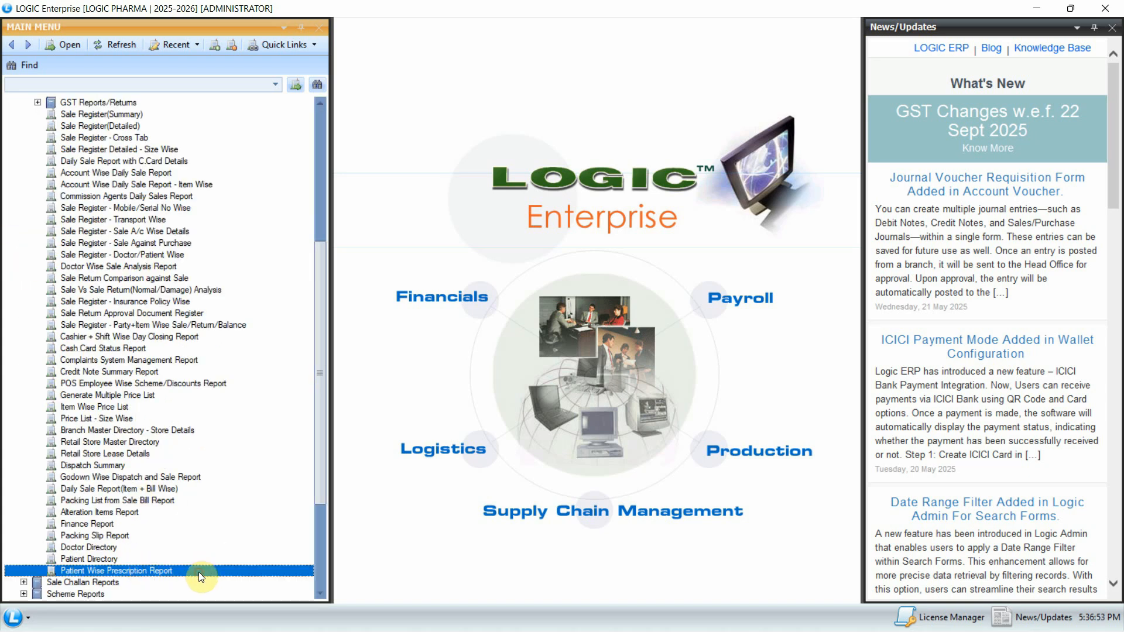
pyautogui.doubleClick(199, 573)
pyautogui.click(35, 81)
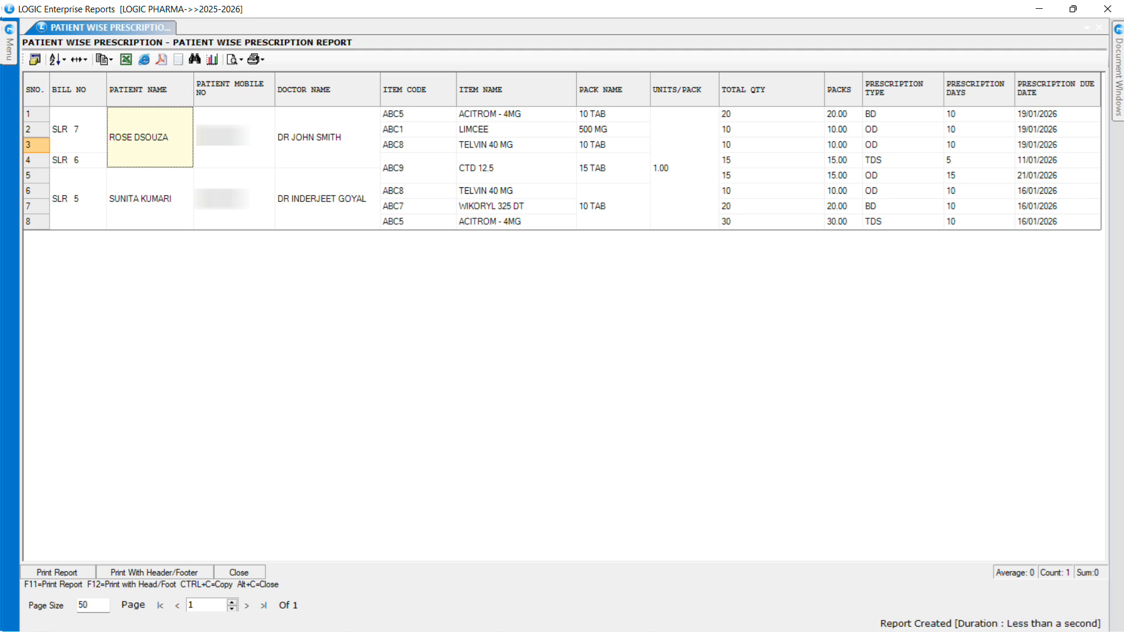